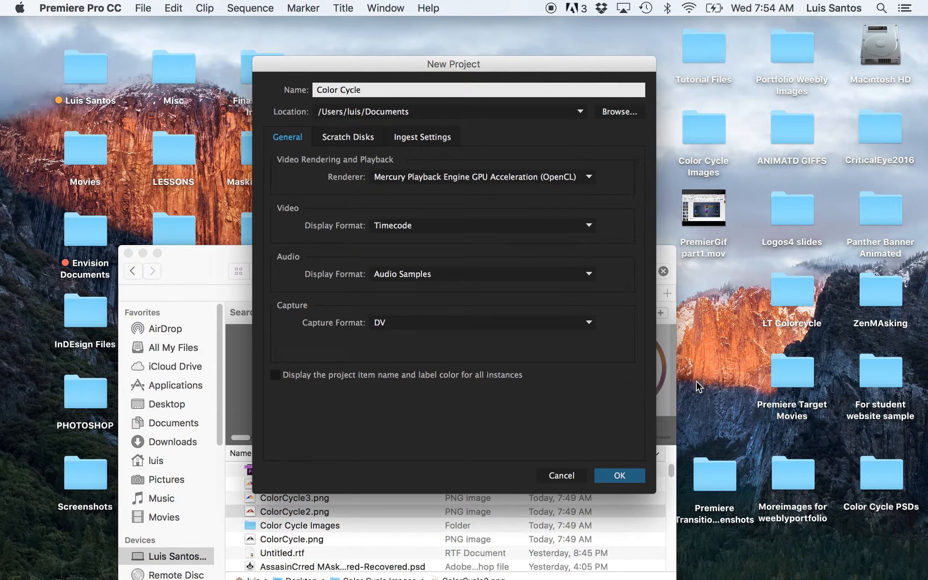
Step: Create the Color Cycle project in the Documents folder, overwriting the existing project of that name
click(616, 475)
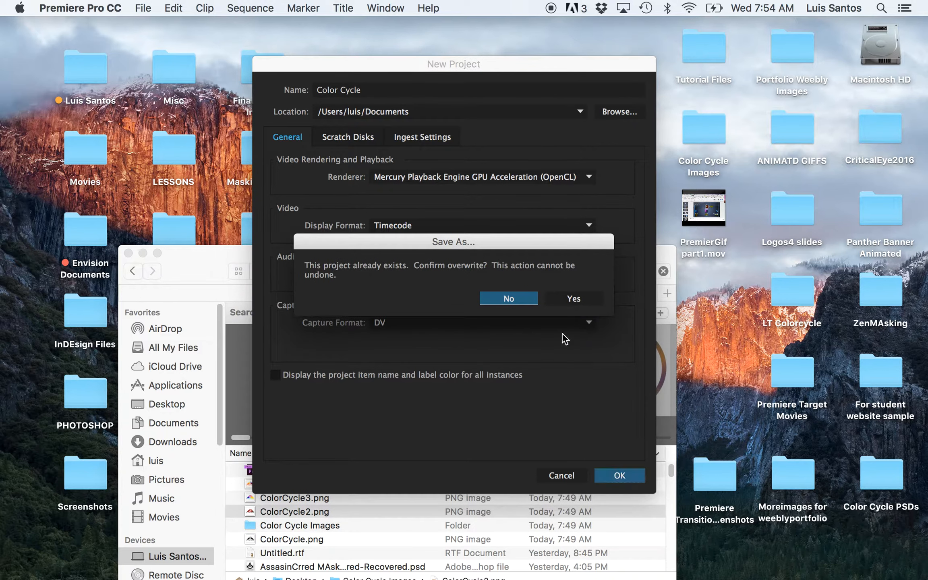
click(573, 300)
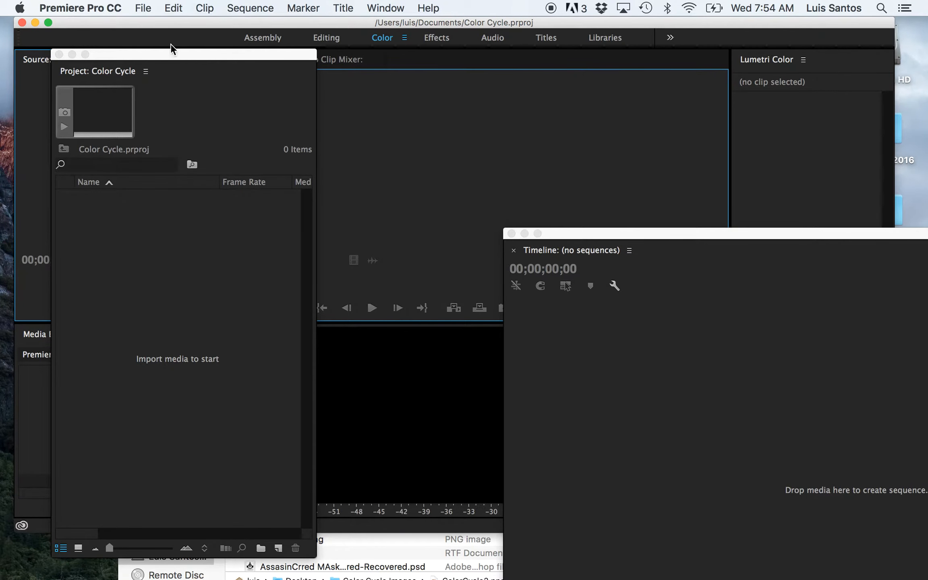
Step: Import the Color Cycle Images folder from the Desktop and expand the resulting bin in the project
click(144, 9)
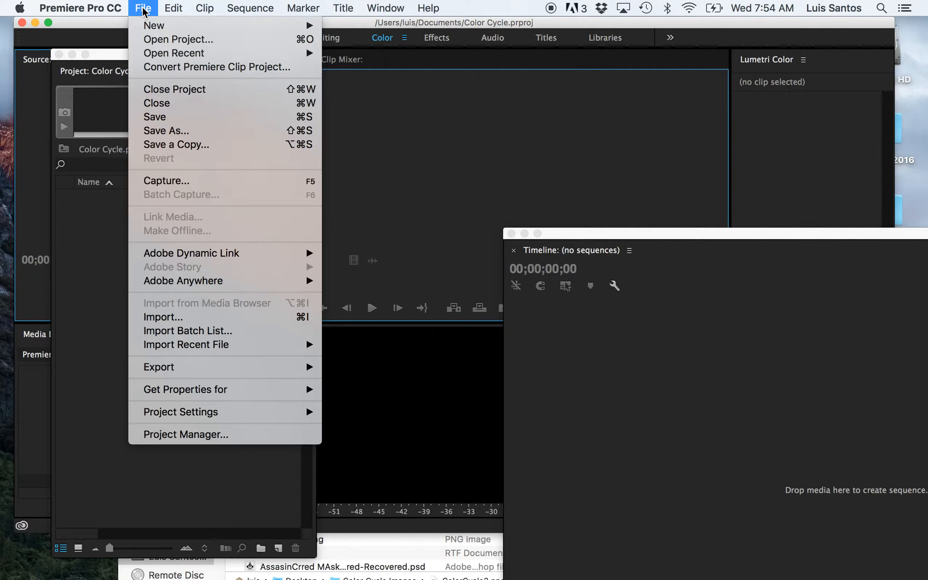
click(154, 318)
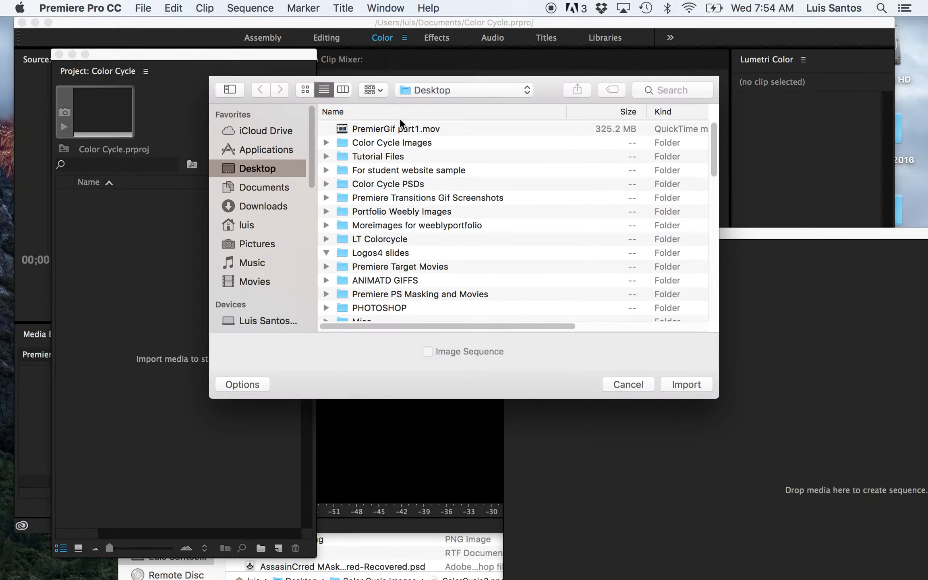
click(341, 144)
click(326, 143)
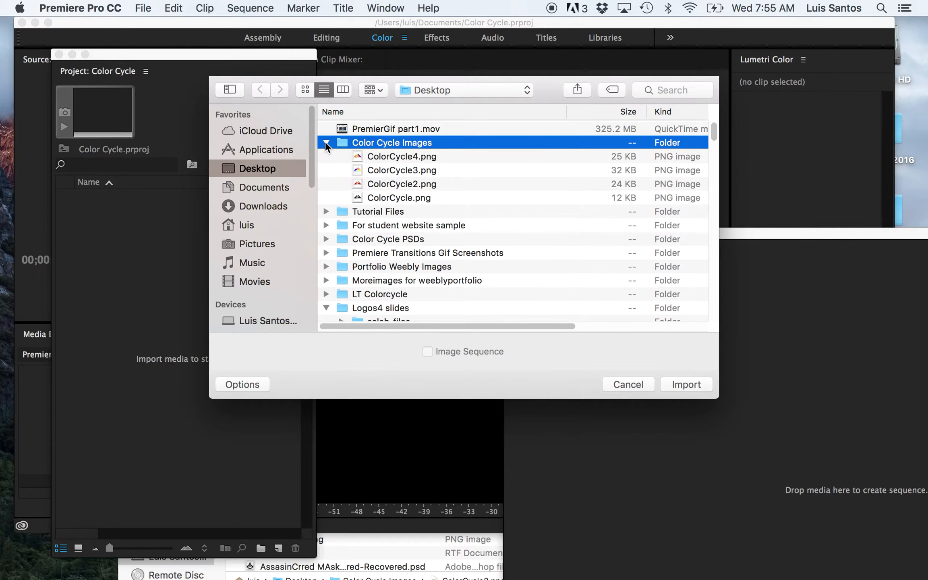
click(326, 143)
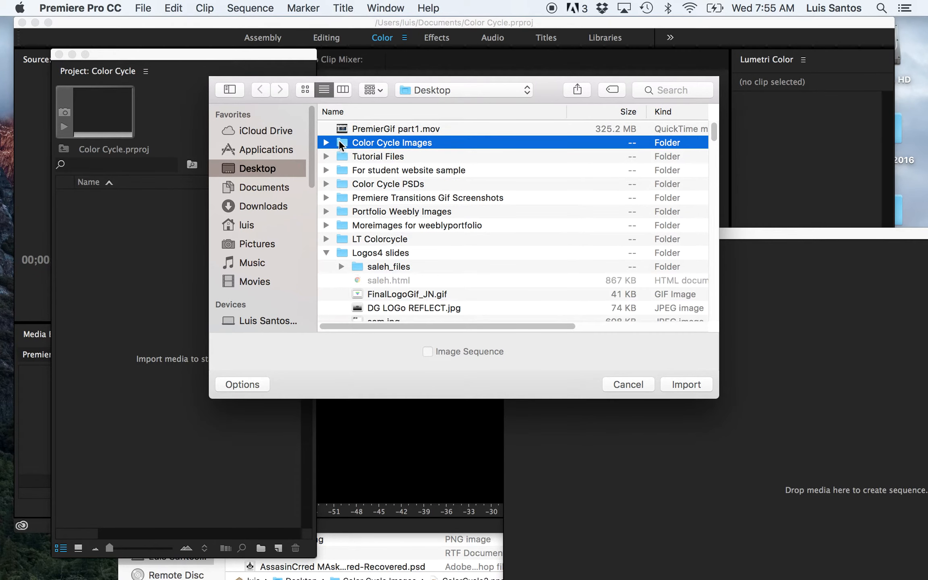
click(686, 385)
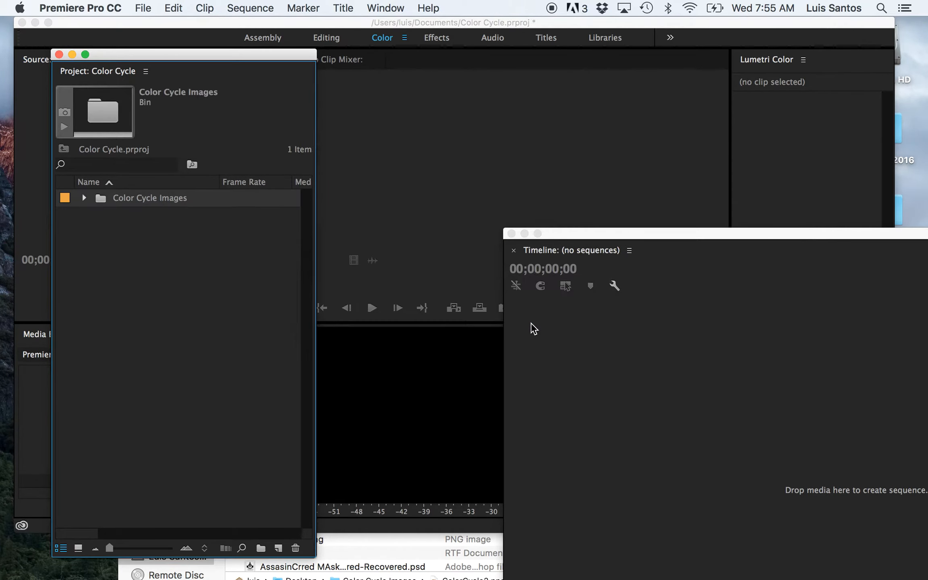
click(85, 198)
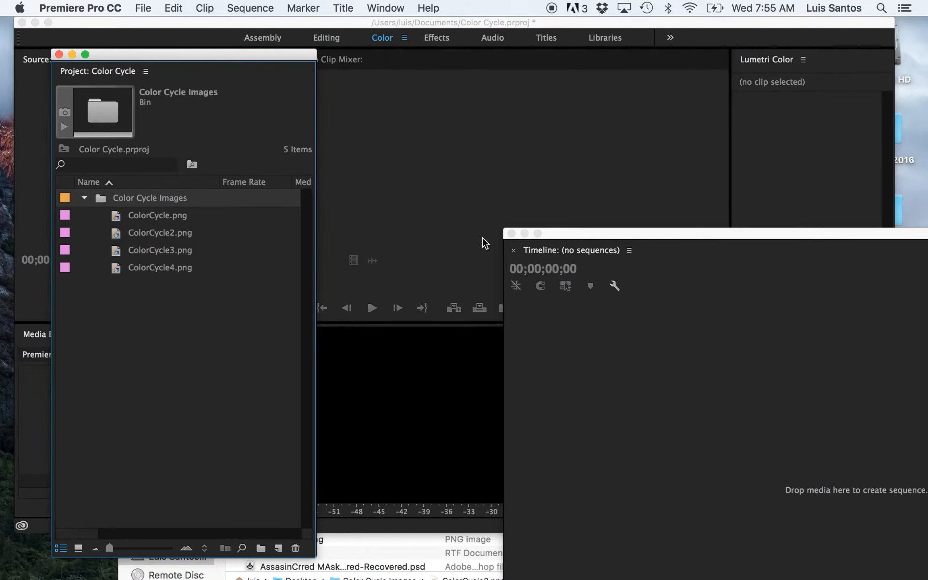
Step: Create a sequence from ColorCycle.png in the empty timeline and trim the clip to about 00;00;01;12
drag(578, 240, 457, 83)
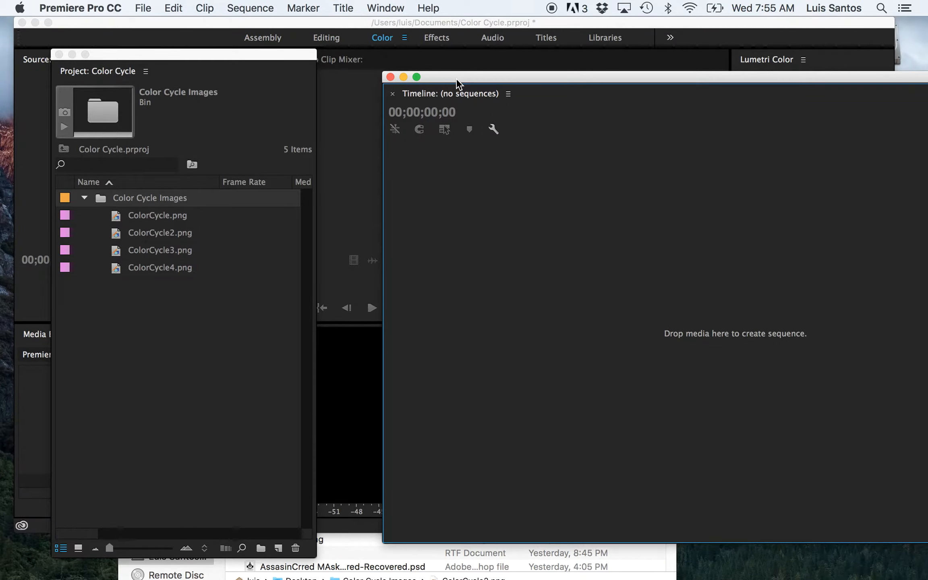
click(384, 8)
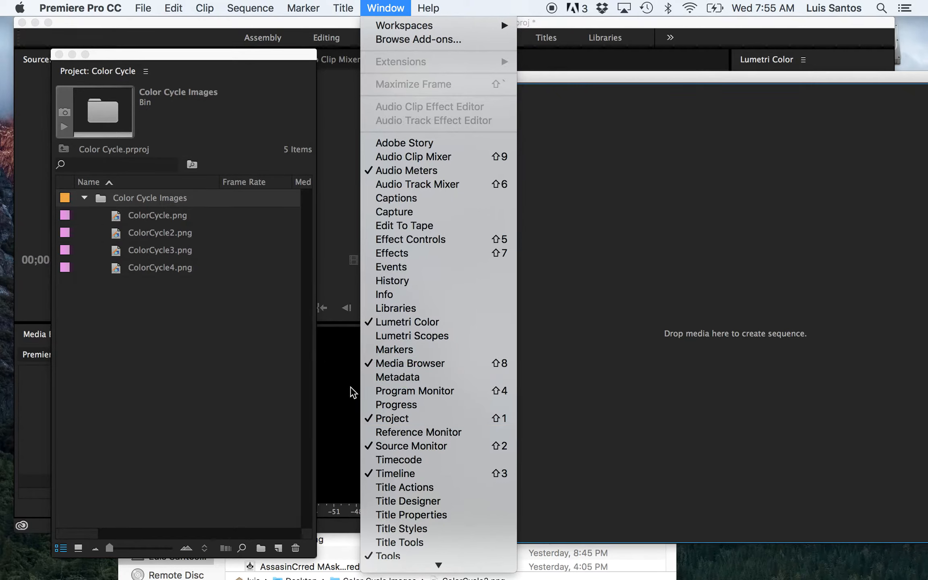
click(657, 294)
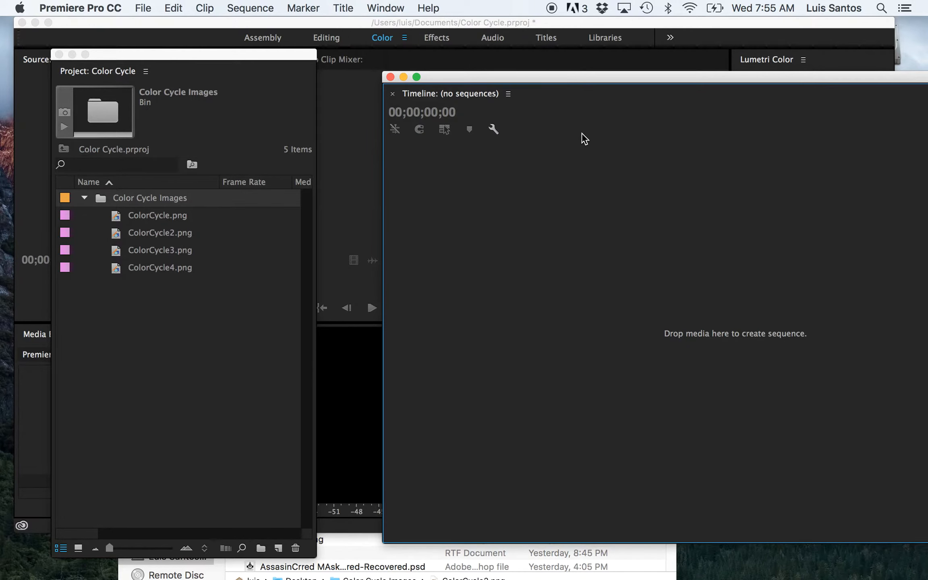
drag(546, 77, 499, 48)
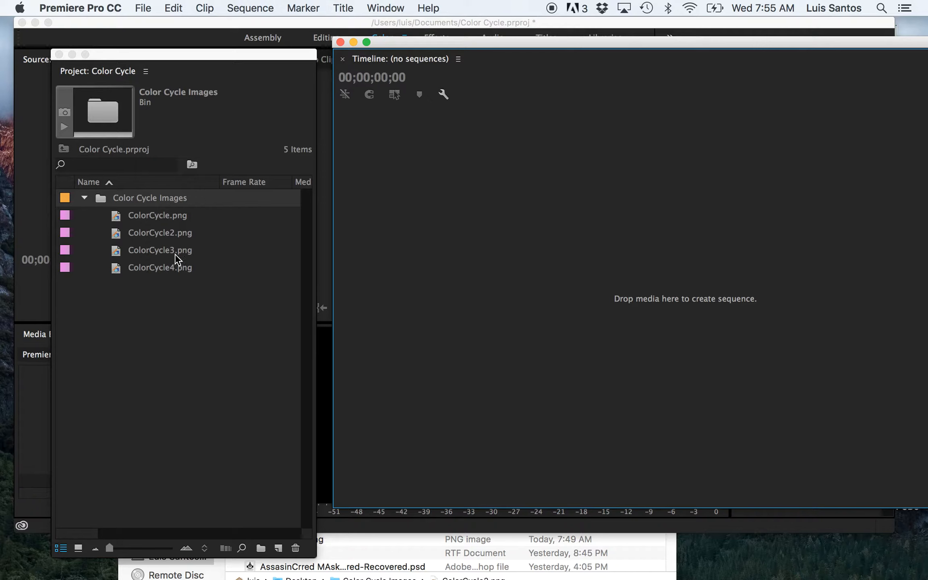
drag(115, 221, 451, 271)
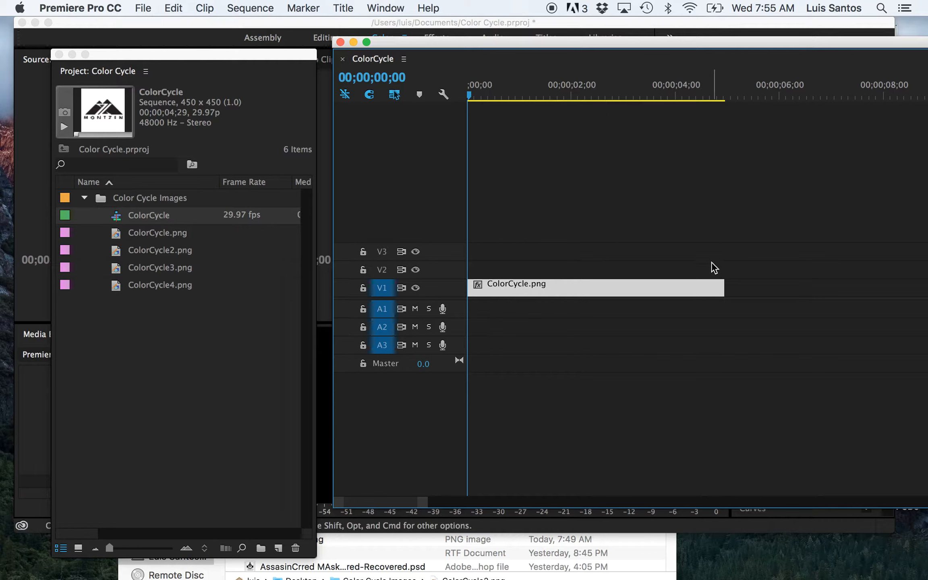
drag(724, 289, 539, 287)
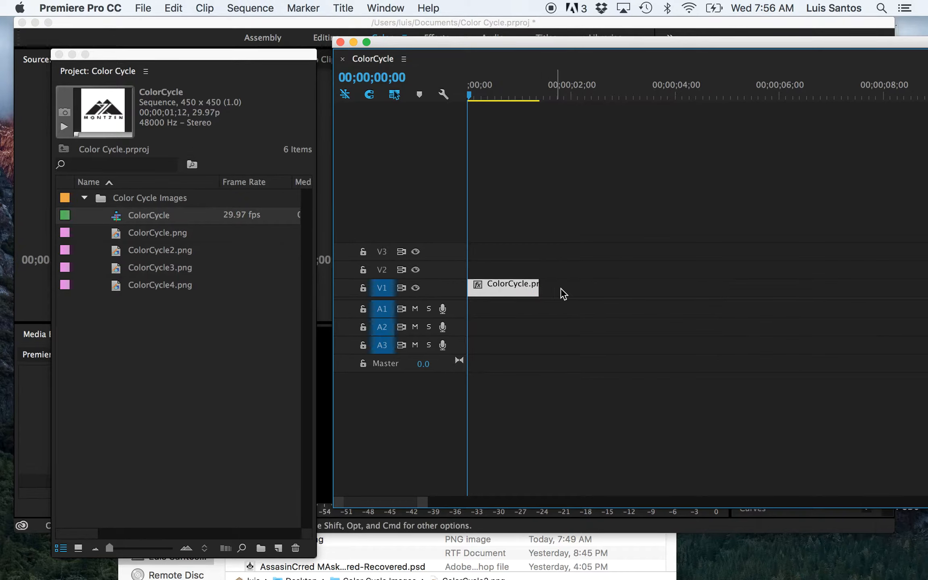
Step: Place ColorCycle2.png, ColorCycle3.png and ColorCycle4.png on V2, V3 and V4, each overlapping the clip before it, trimmed to about 1.5 seconds each
drag(120, 254, 515, 268)
drag(768, 269, 590, 270)
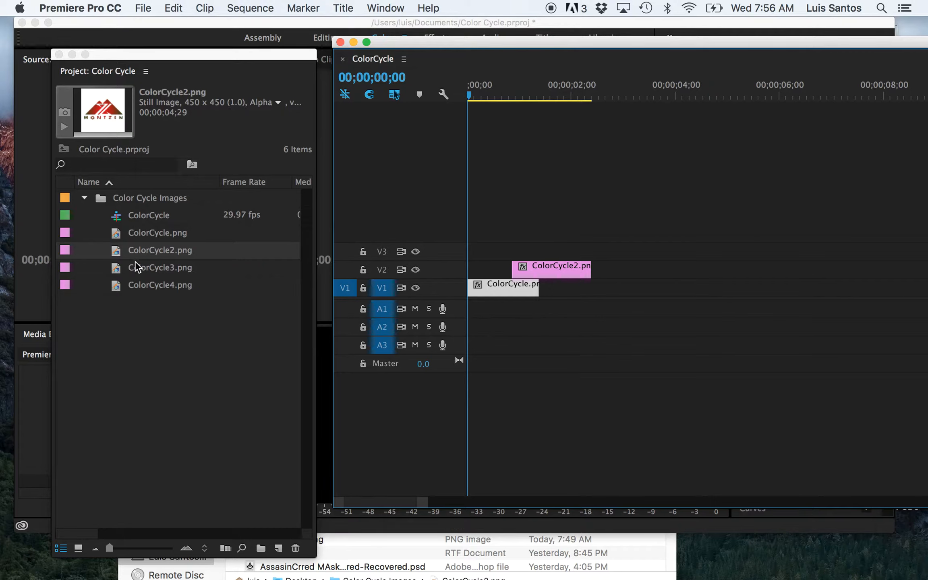
drag(126, 274, 559, 252)
drag(813, 252, 644, 252)
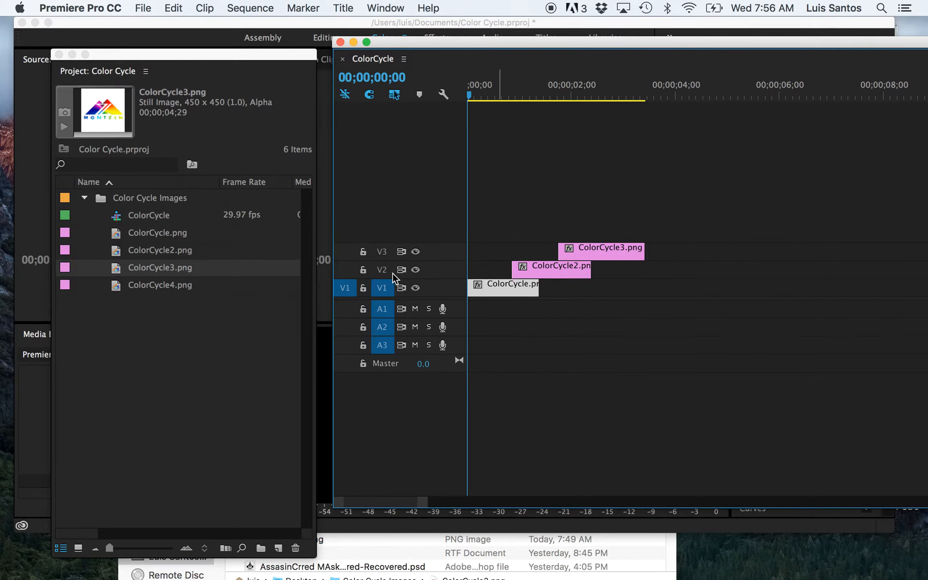
drag(133, 291, 611, 202)
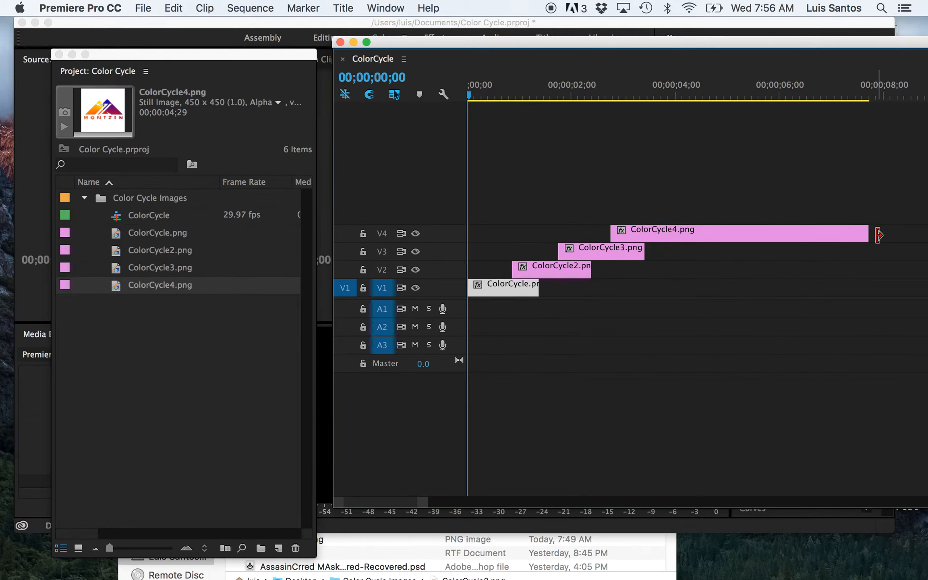
drag(867, 234, 697, 235)
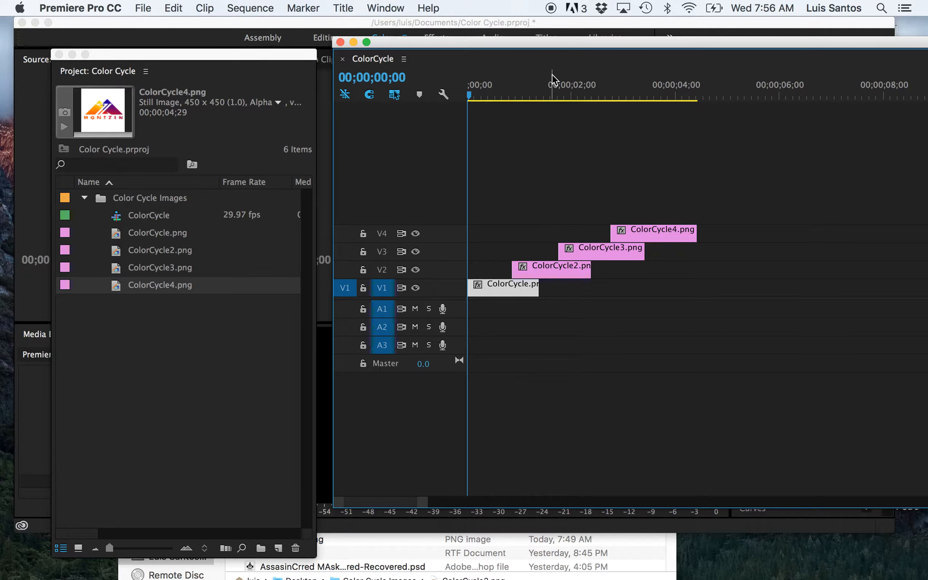
Step: Uncover the program monitor and play the sequence from the start to check the image changes
drag(540, 41, 393, 228)
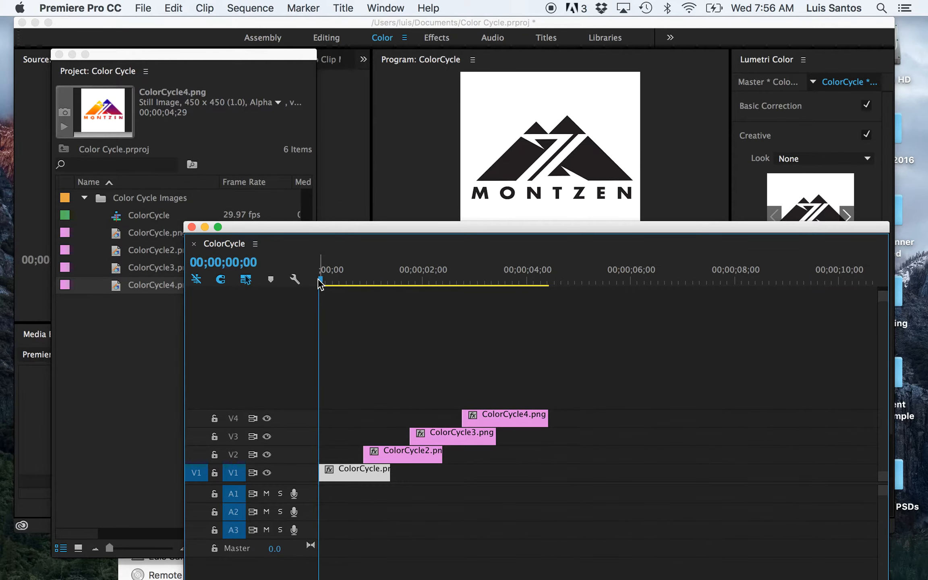
key(space)
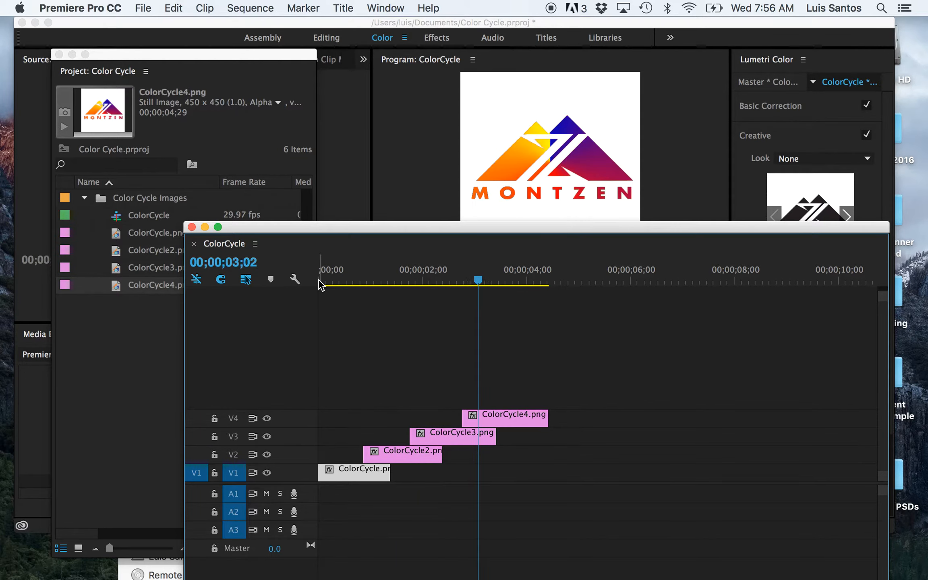
click(506, 281)
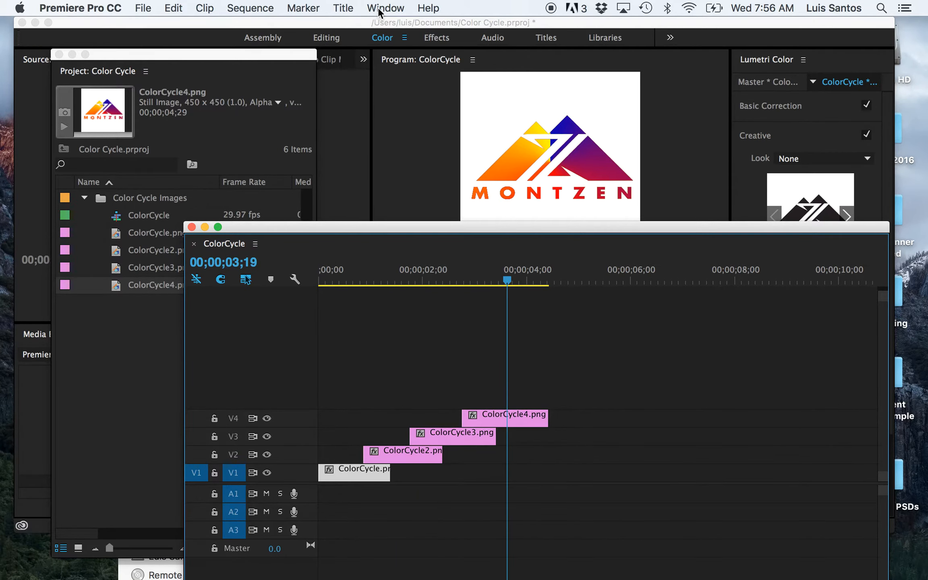
Step: Show the Effects panel and uncover it by moving the timeline window aside and minimizing the project window
click(383, 8)
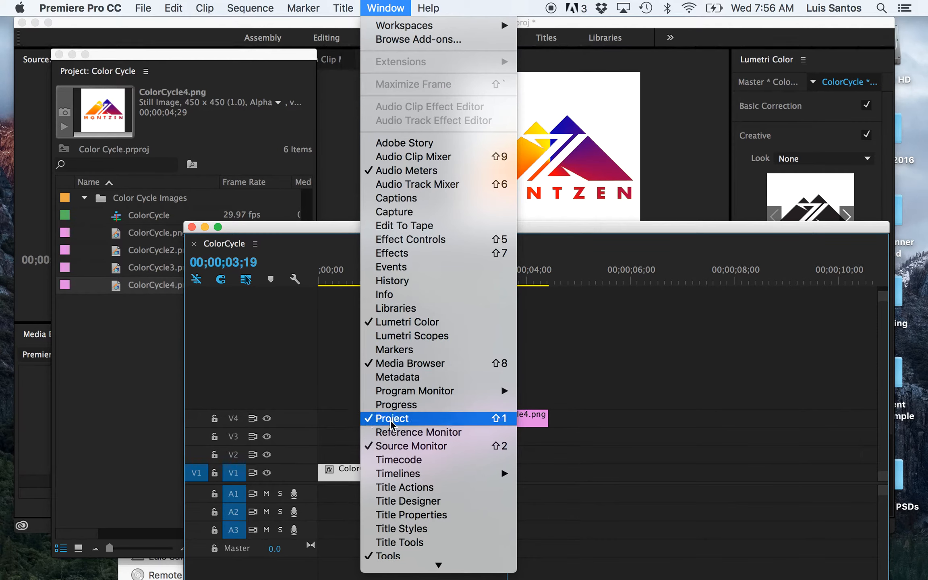
click(418, 253)
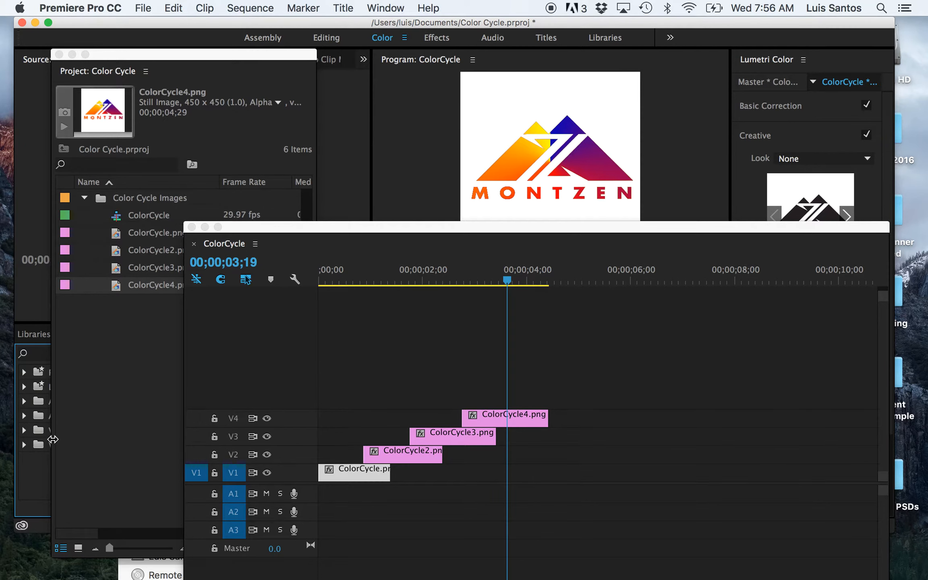
drag(268, 225, 410, 161)
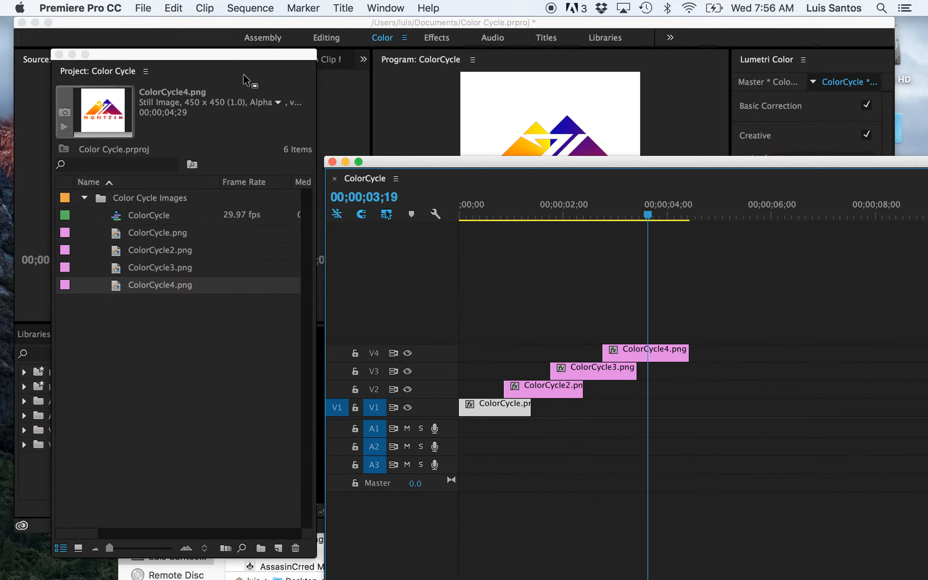
click(72, 55)
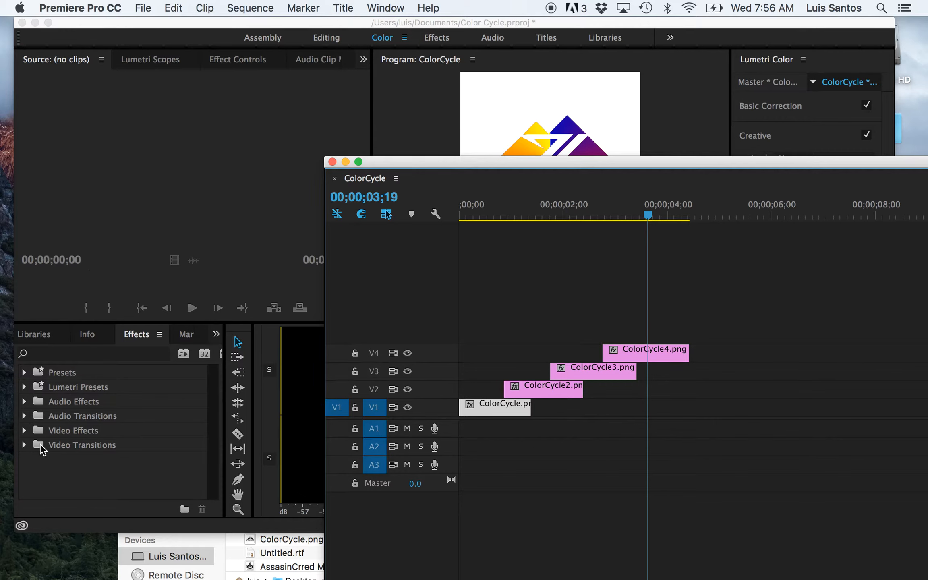
Step: Apply the Cross Dissolve video transition to the start of the ColorCycle2.png clip on V2
click(25, 445)
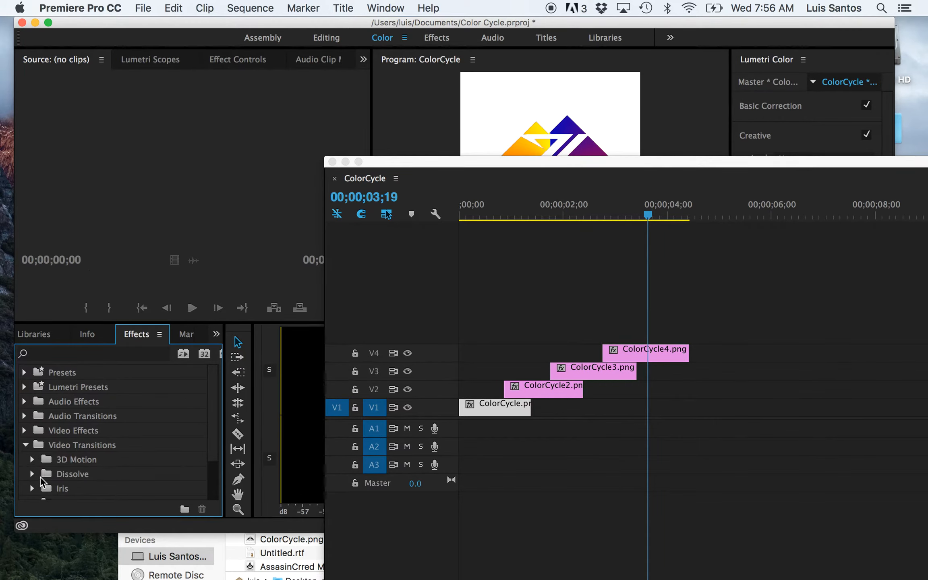
click(32, 474)
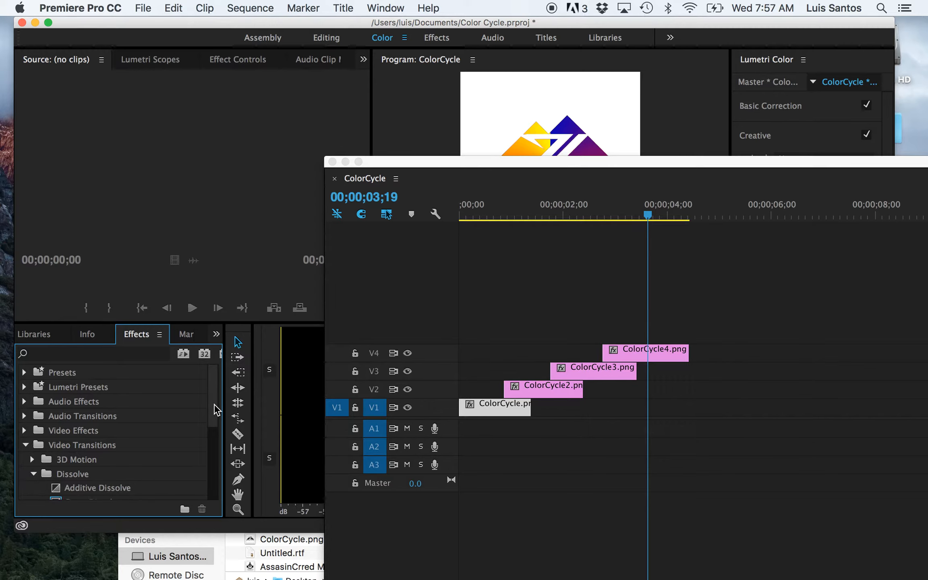
scroll(215, 408, down, 3)
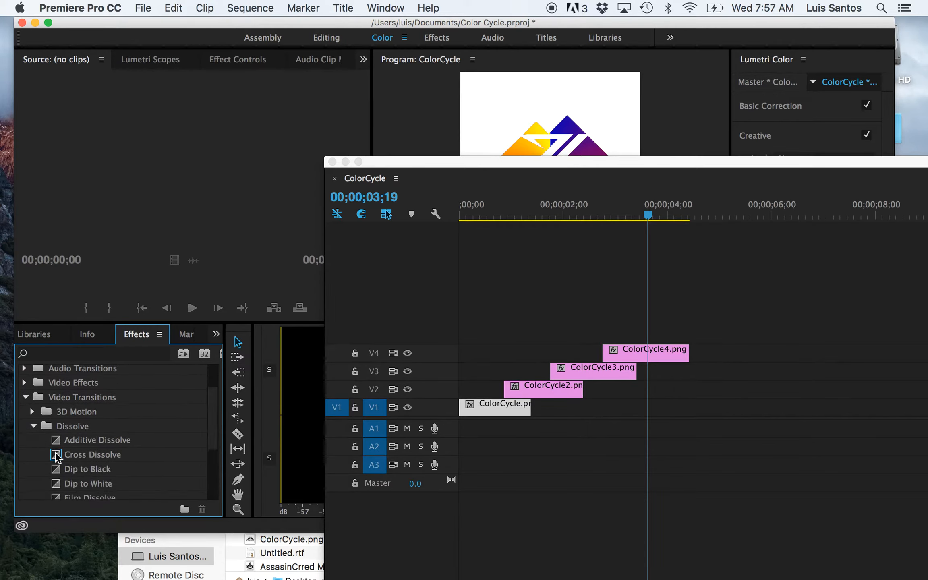
click(459, 158)
drag(457, 165, 514, 243)
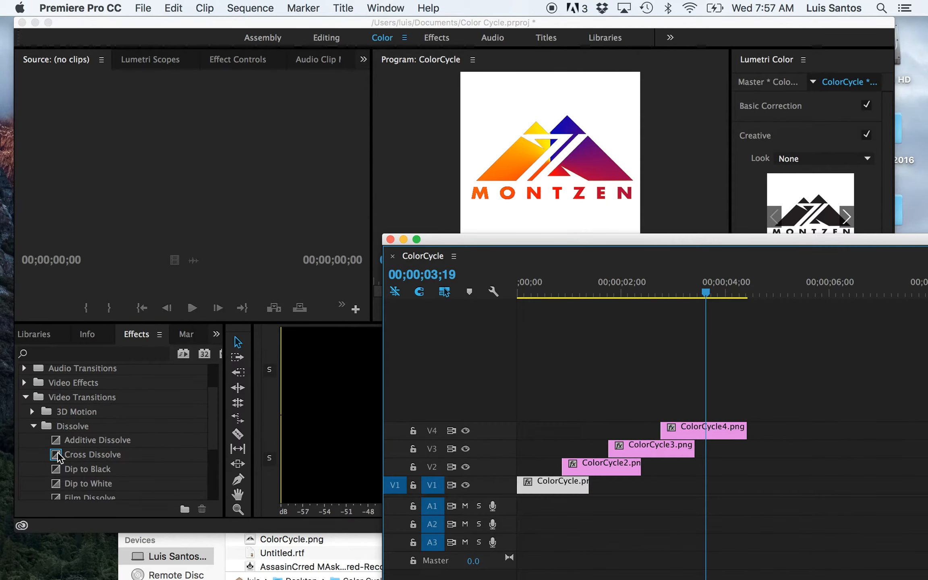
drag(57, 457, 568, 459)
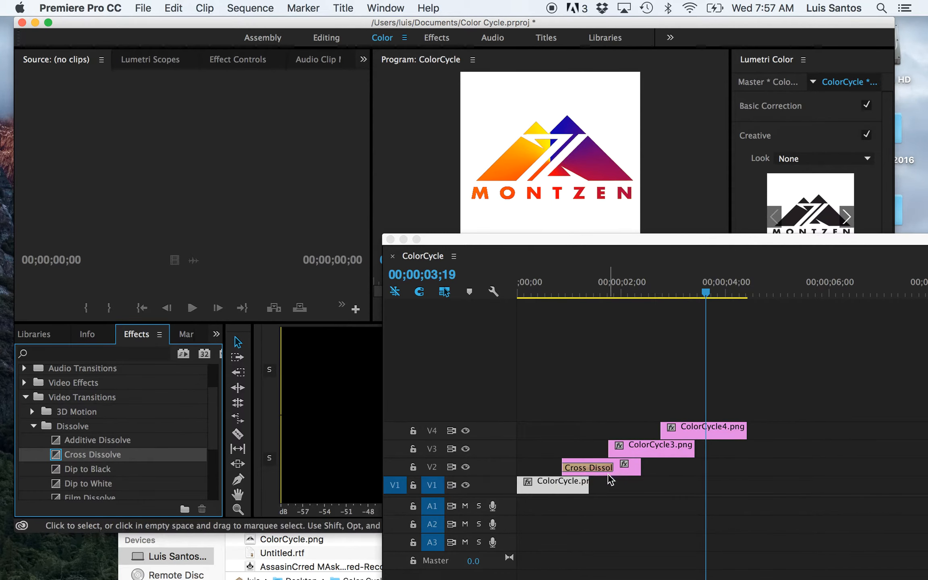
Step: Shorten the Cross Dissolve on V2 so it ends exactly where the ColorCycle.png clip on V1 ends
drag(595, 240, 592, 95)
drag(469, 556, 475, 558)
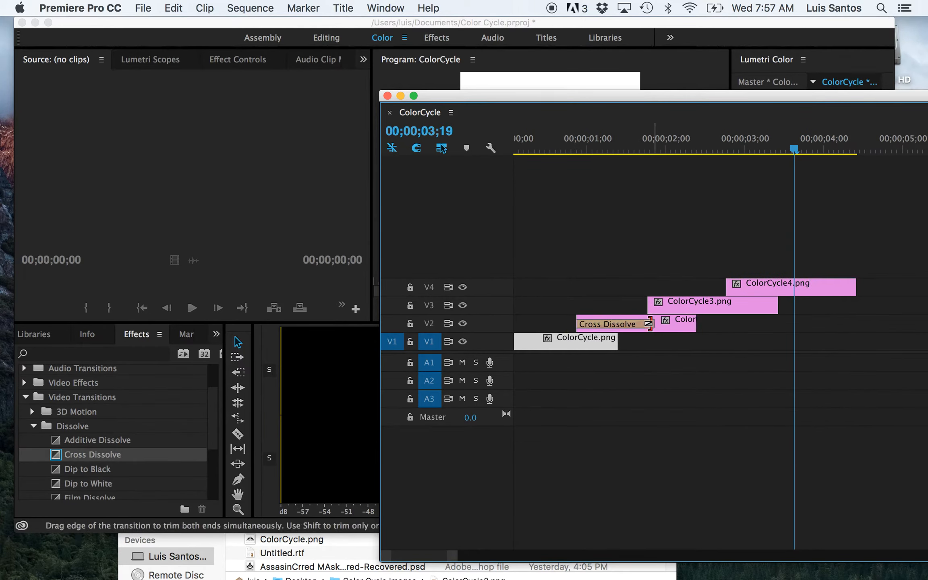
drag(648, 322, 617, 324)
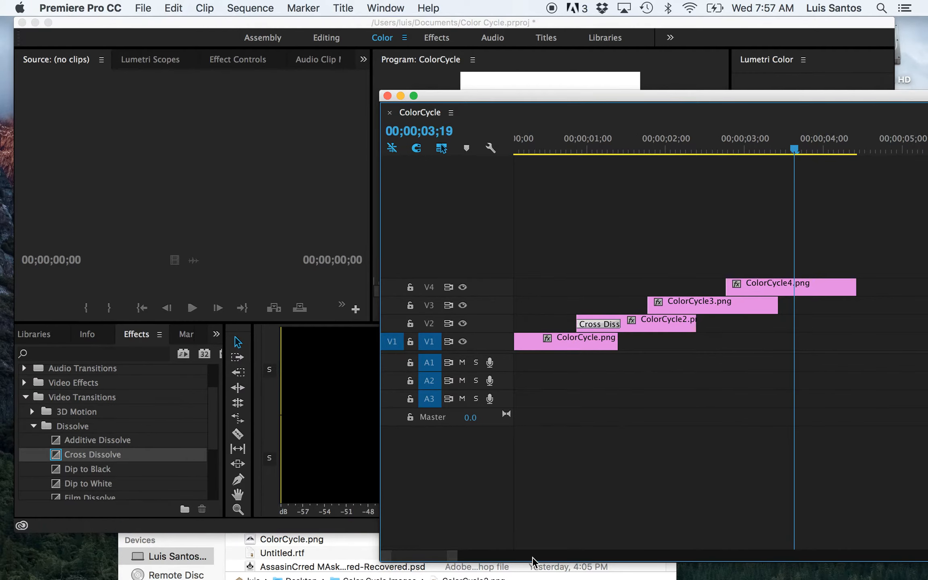
drag(455, 556, 448, 554)
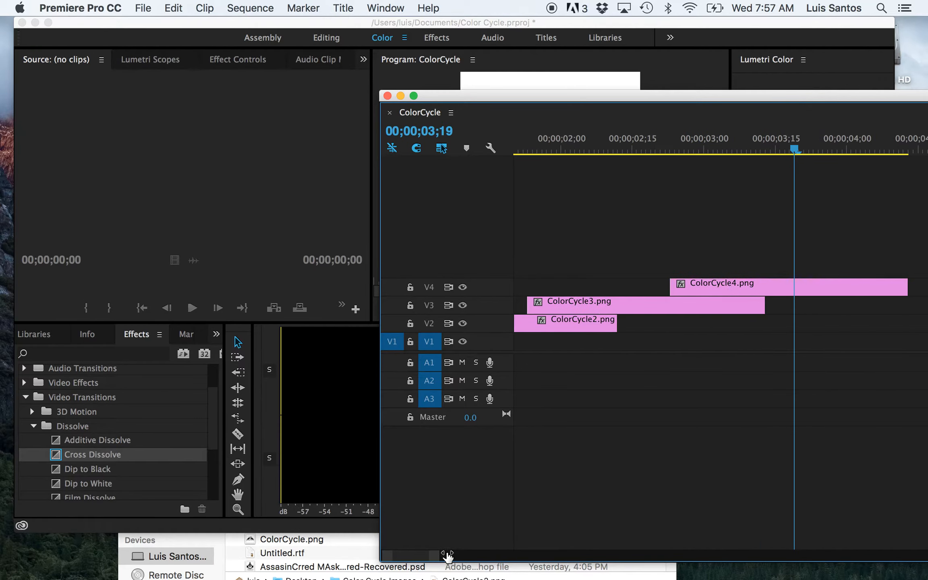
scroll(564, 372, up, 5)
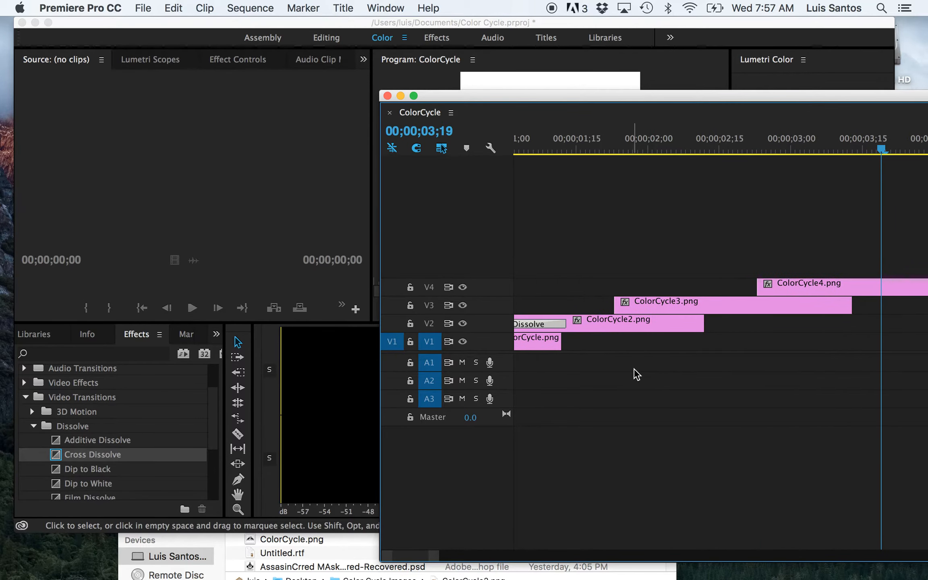
scroll(631, 371, up, 3)
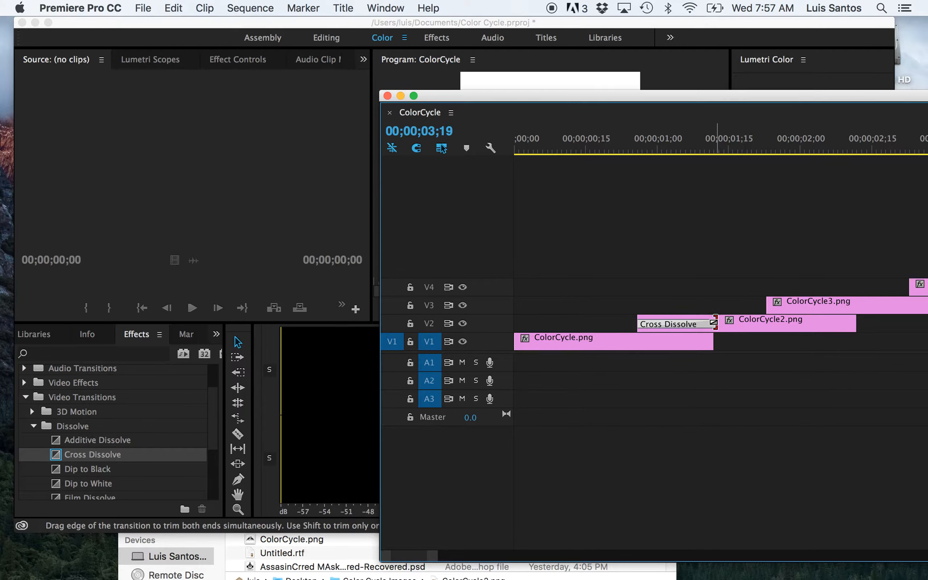
drag(718, 324, 710, 325)
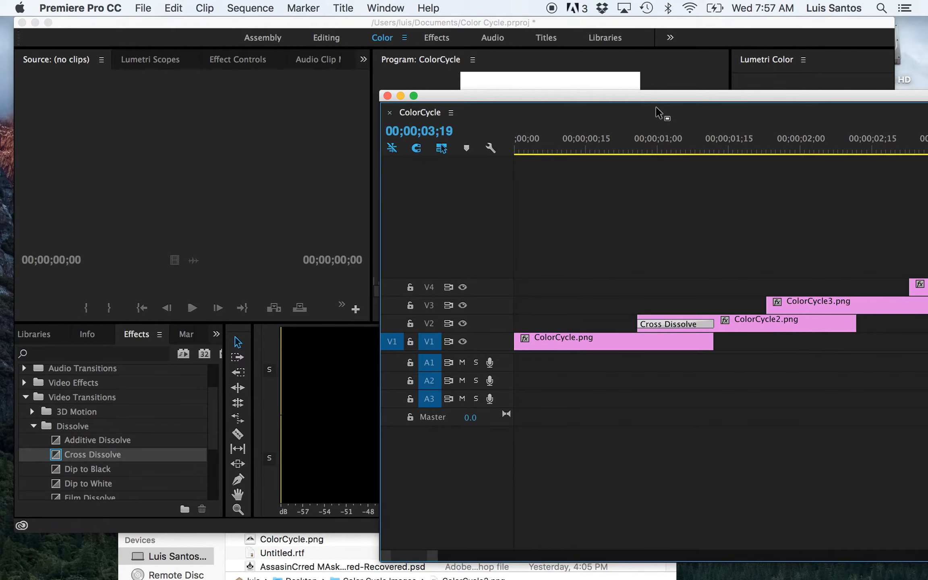
Step: Uncover the program monitor and scrub through the first Cross Dissolve to check the blend from ColorCycle.png to ColorCycle2.png
drag(654, 98, 639, 234)
click(575, 287)
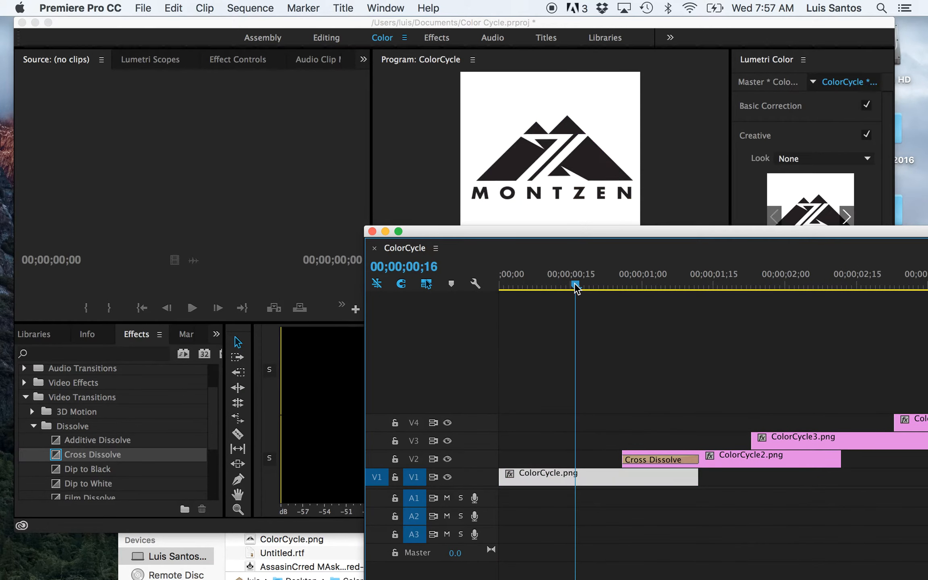
drag(577, 280, 718, 306)
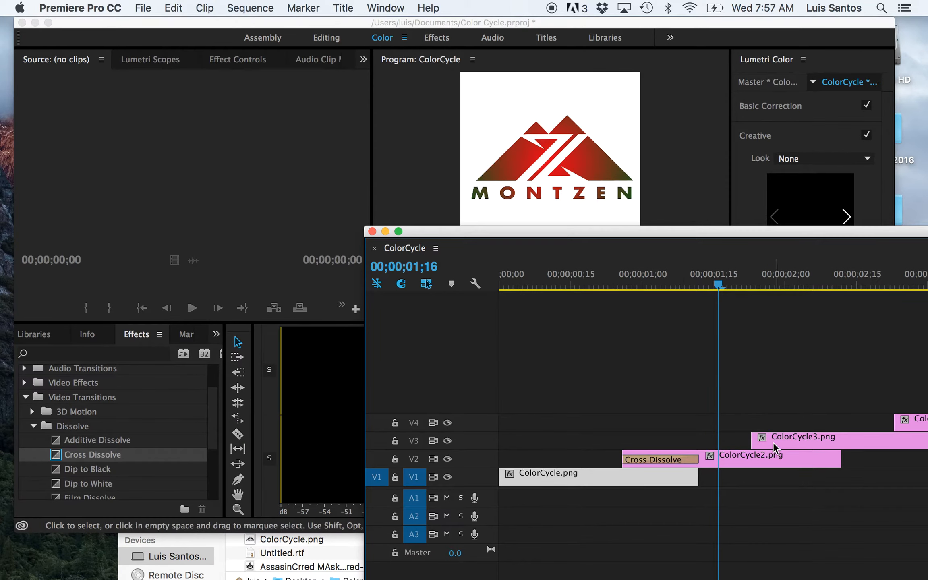
Step: Apply Cross Dissolve to the start of ColorCycle3.png on V3 and extend it to the end of the ColorCycle2.png clip
click(753, 439)
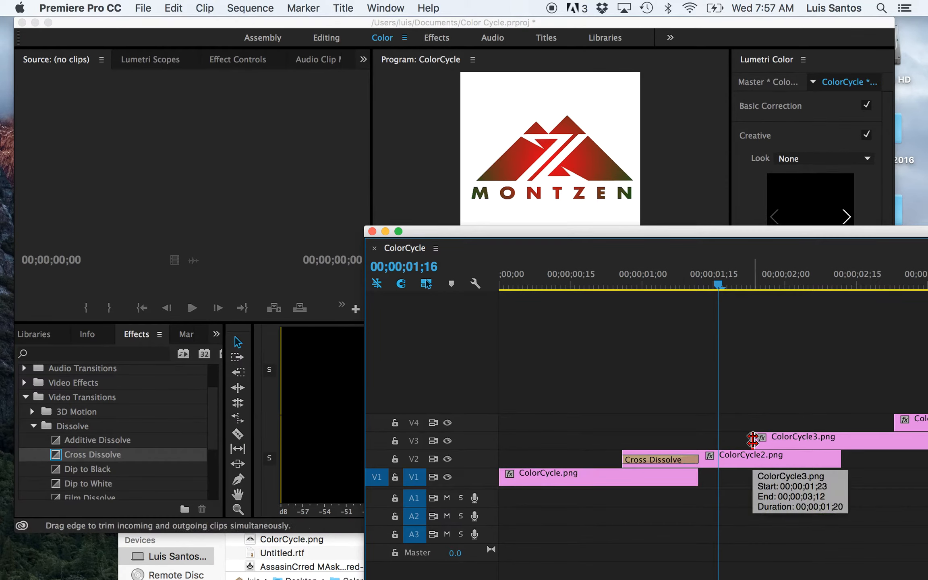
click(656, 461)
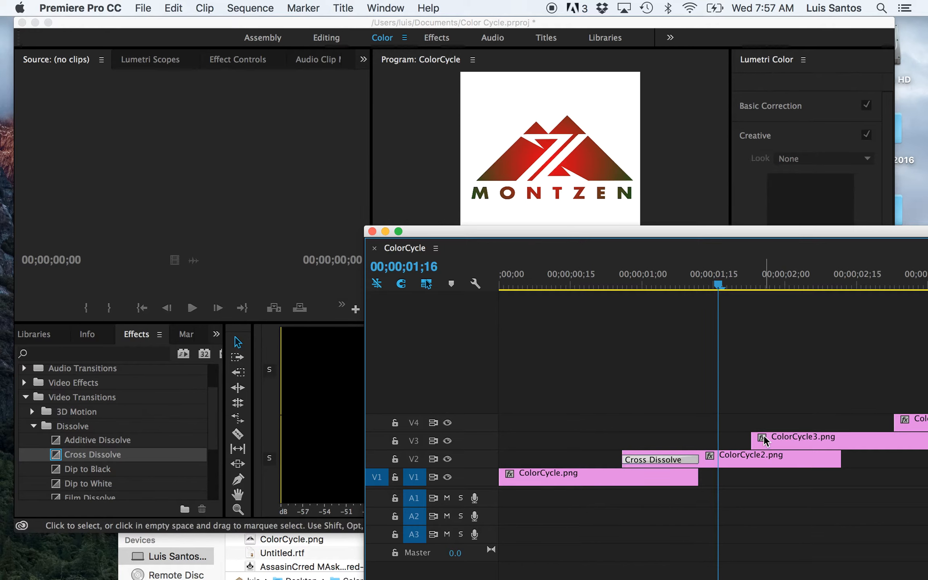
drag(748, 439, 753, 438)
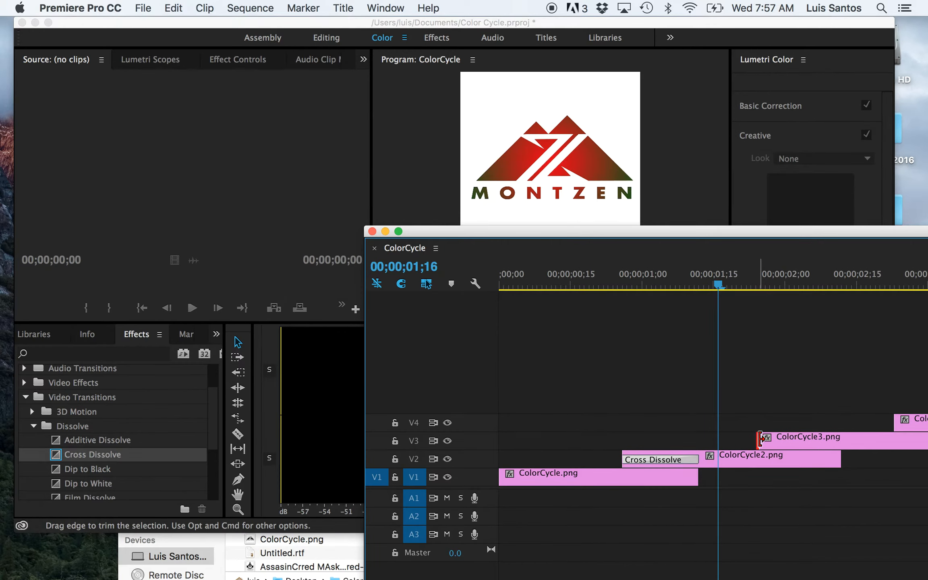
click(761, 439)
key(super+d)
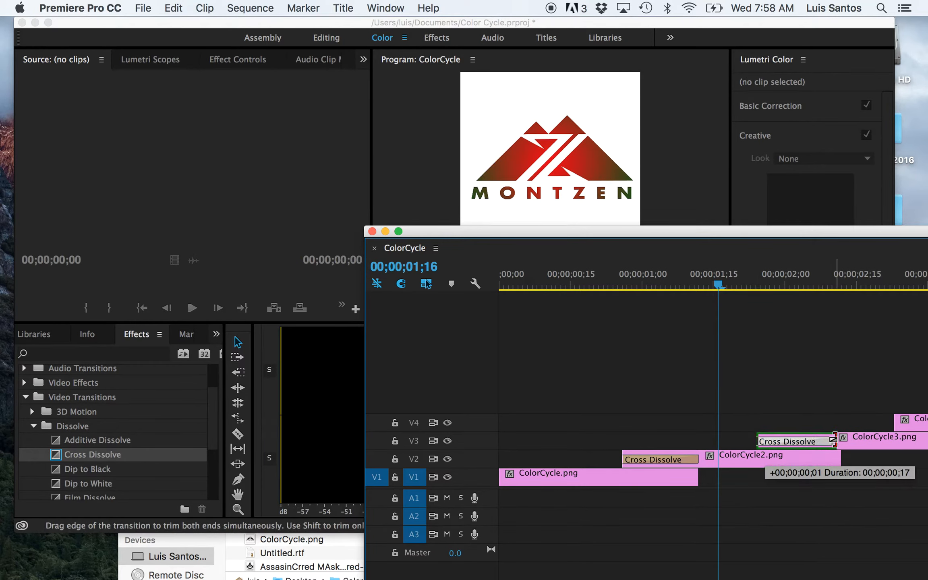
drag(833, 439, 841, 439)
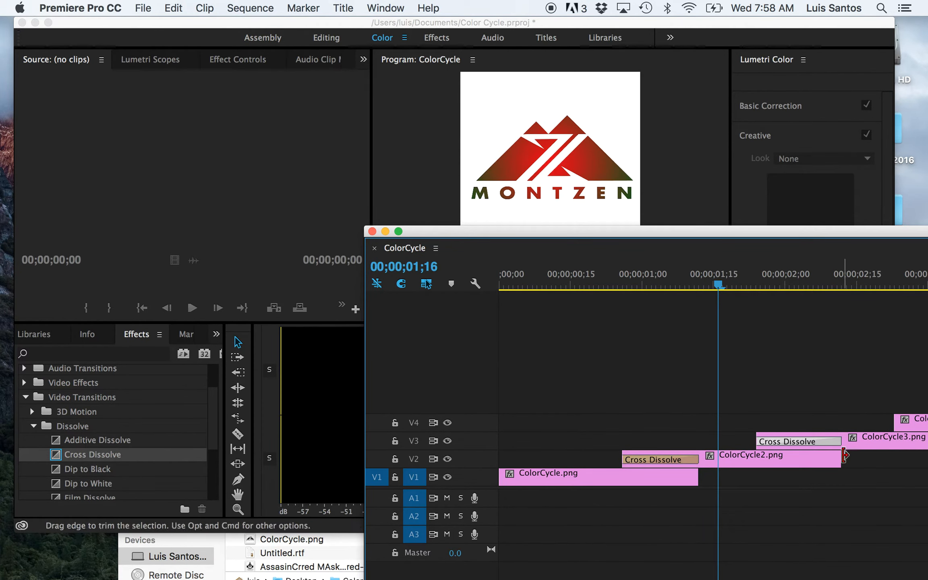
Step: Apply Cross Dissolve to the start of ColorCycle4.png on V4 and extend it to the end of the ColorCycle3.png clip
drag(820, 233, 641, 247)
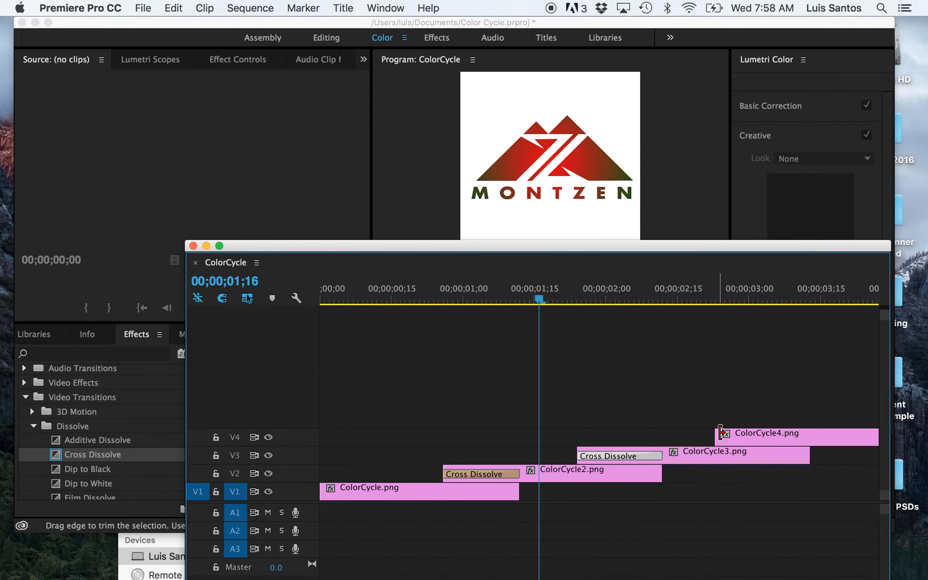
click(717, 435)
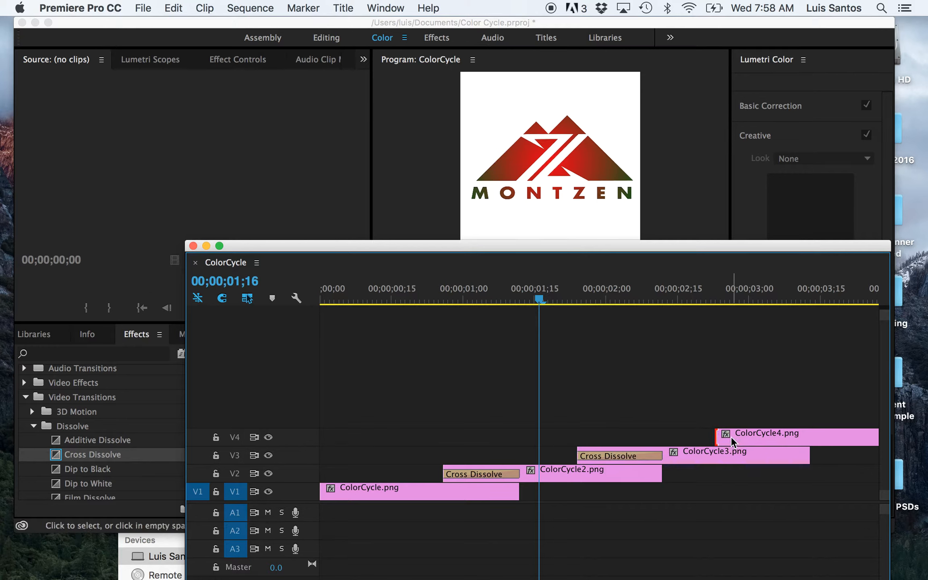
key(super+d)
drag(789, 437, 807, 435)
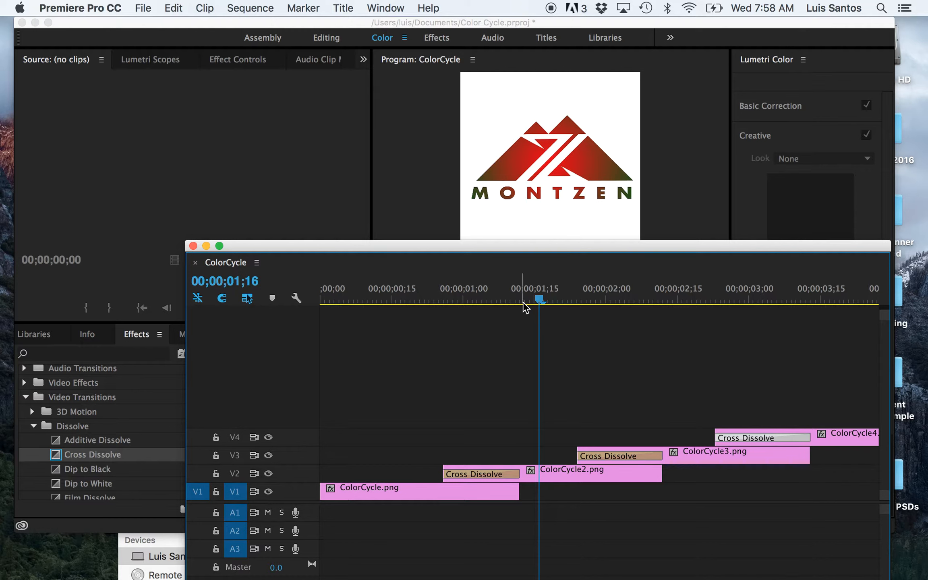
Step: Play the sequence from the start to check all the dissolves between the logo images
drag(536, 298, 297, 331)
key(space)
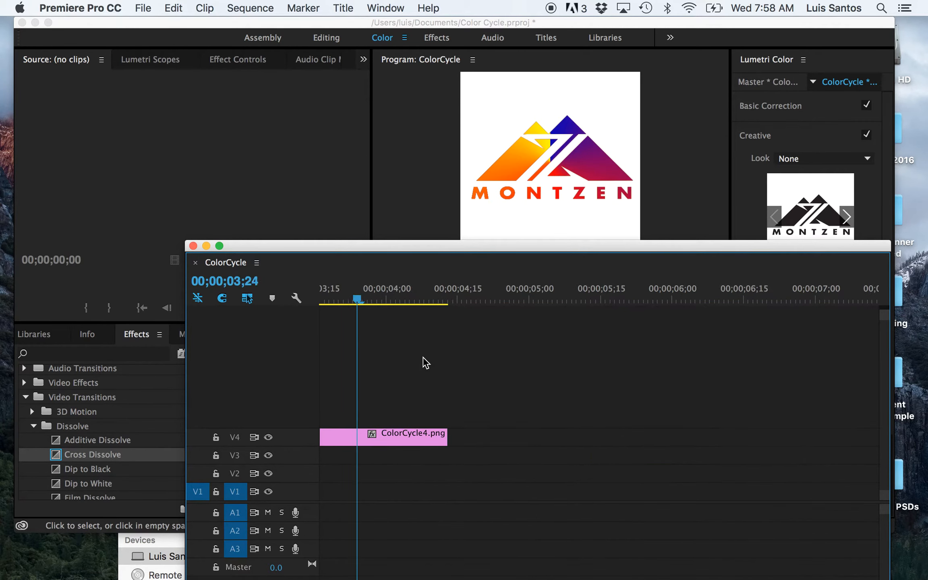
drag(396, 245, 397, 245)
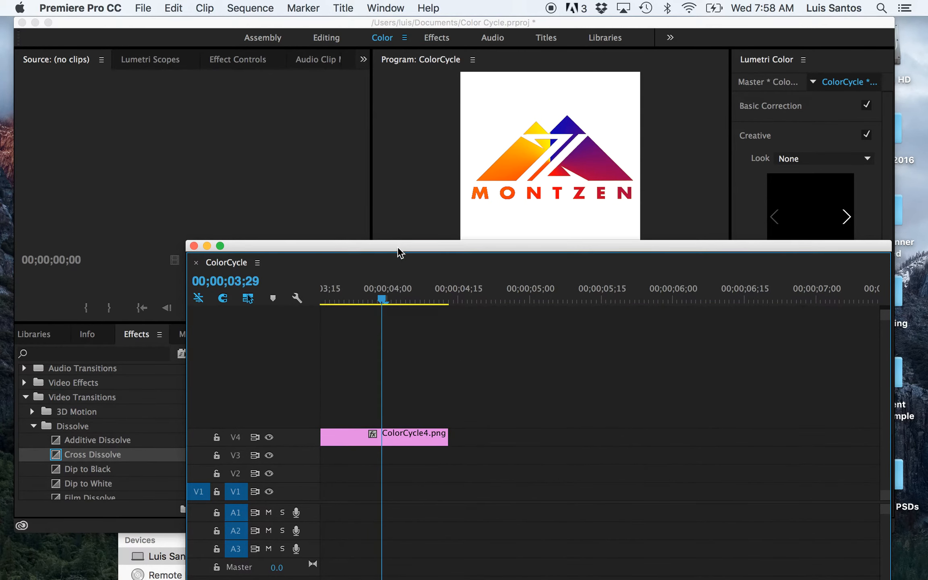
Step: Trim the end of the ColorCycle4.png clip on V4 back to about 00;00;04;00
scroll(464, 389, left, 10)
scroll(602, 400, right, 3)
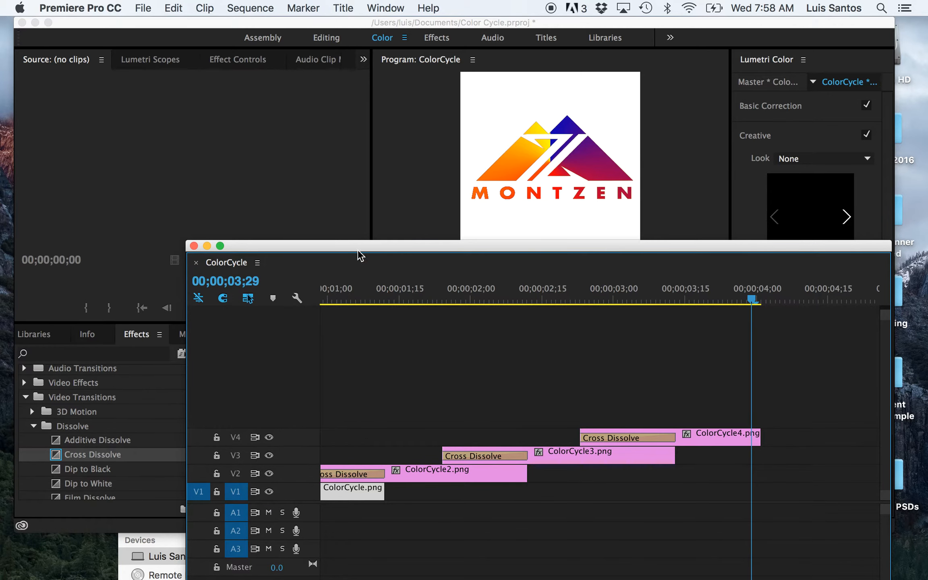
drag(354, 244, 343, 238)
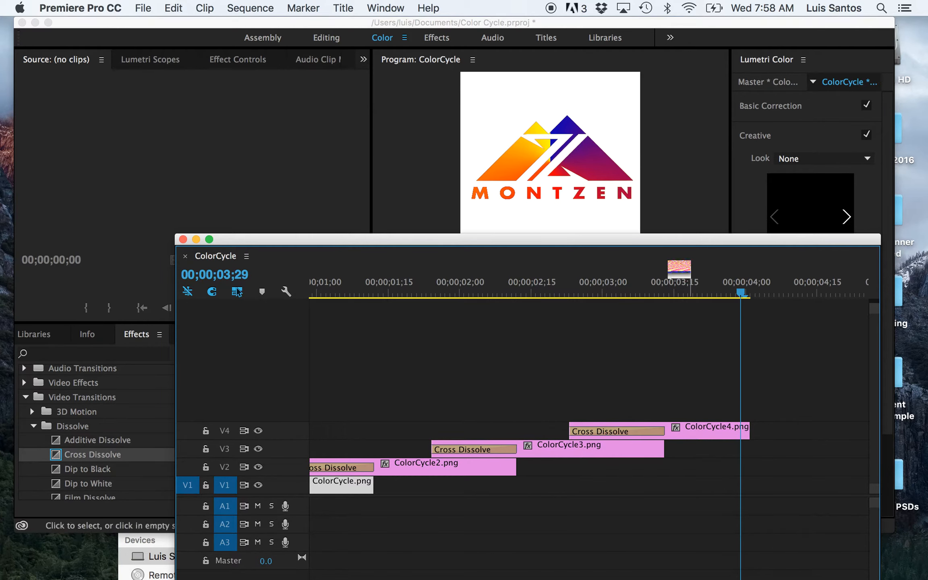
drag(634, 241, 692, 241)
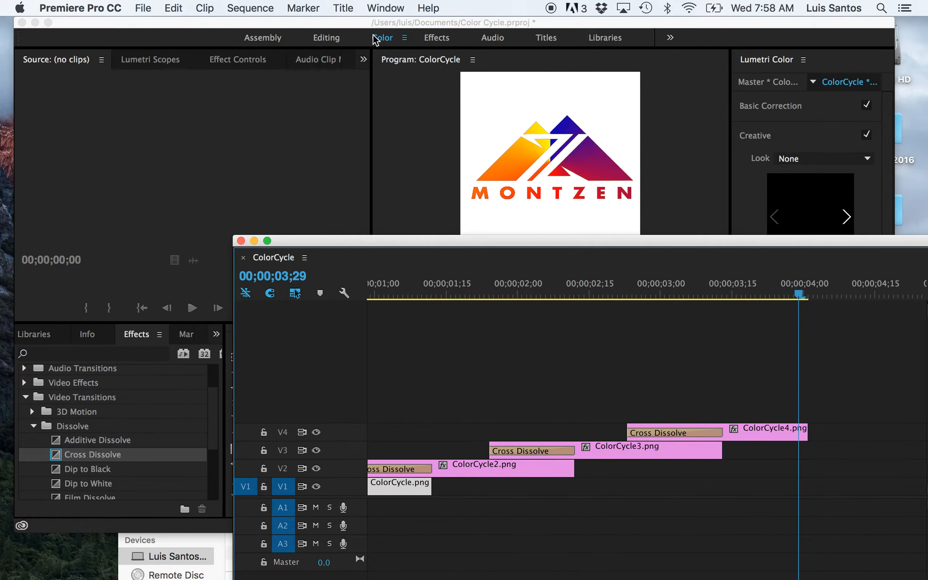
Step: Show the project window and place a second copy of ColorCycle.png on new track V5, overlapping the end of ColorCycle4.png
click(380, 8)
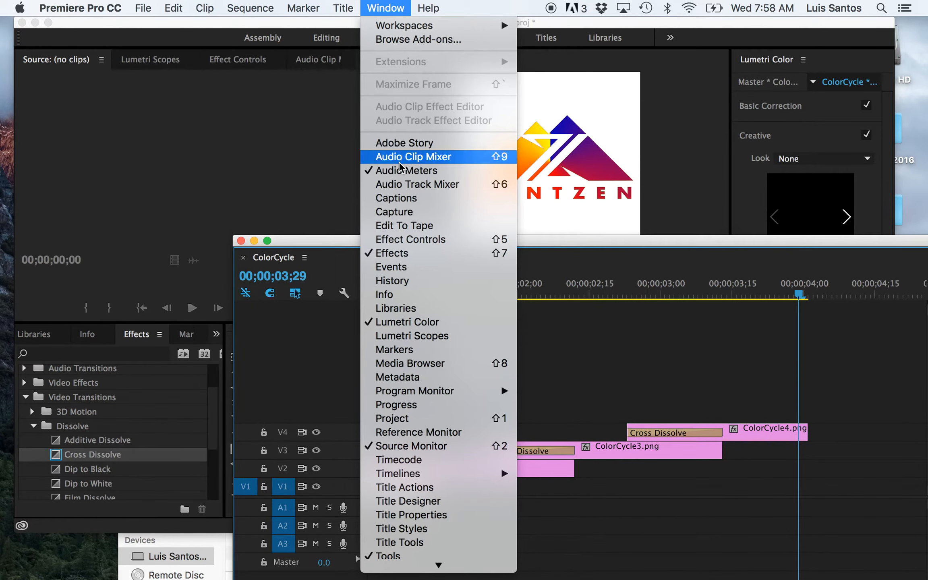
click(410, 418)
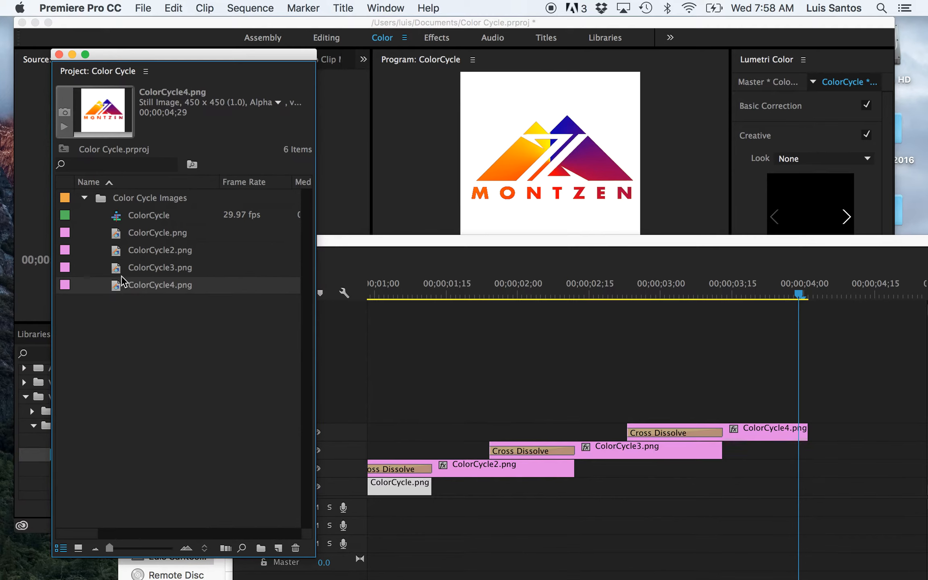
click(118, 241)
drag(328, 302, 726, 339)
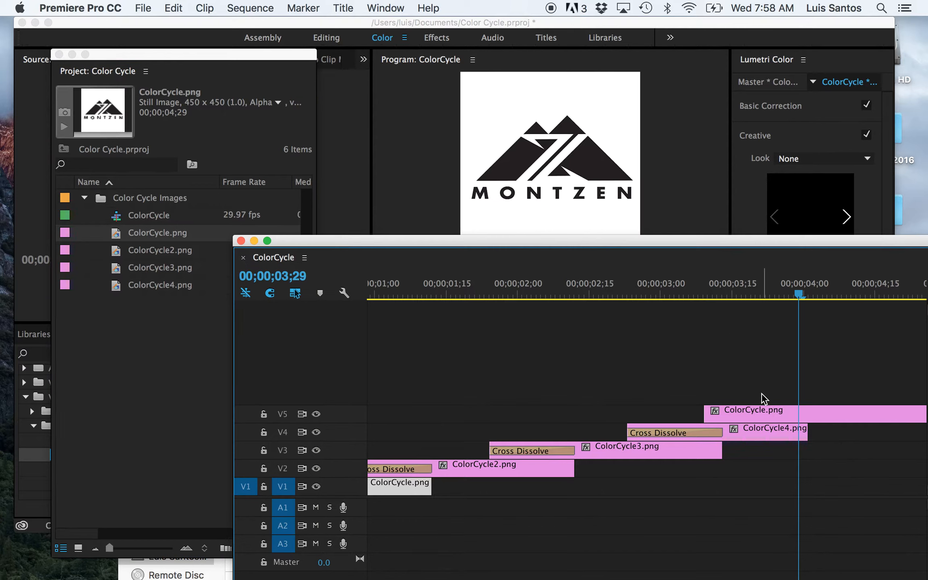
drag(798, 291, 680, 298)
drag(744, 411, 790, 415)
Step: Trim the ColorCycle.png clip on V5 to about 1.25 seconds and shift it slightly later, keeping a short overlap with ColorCycle4.png
drag(801, 242, 601, 190)
scroll(691, 428, left, 1)
scroll(688, 427, right, 9)
scroll(691, 431, right, 4)
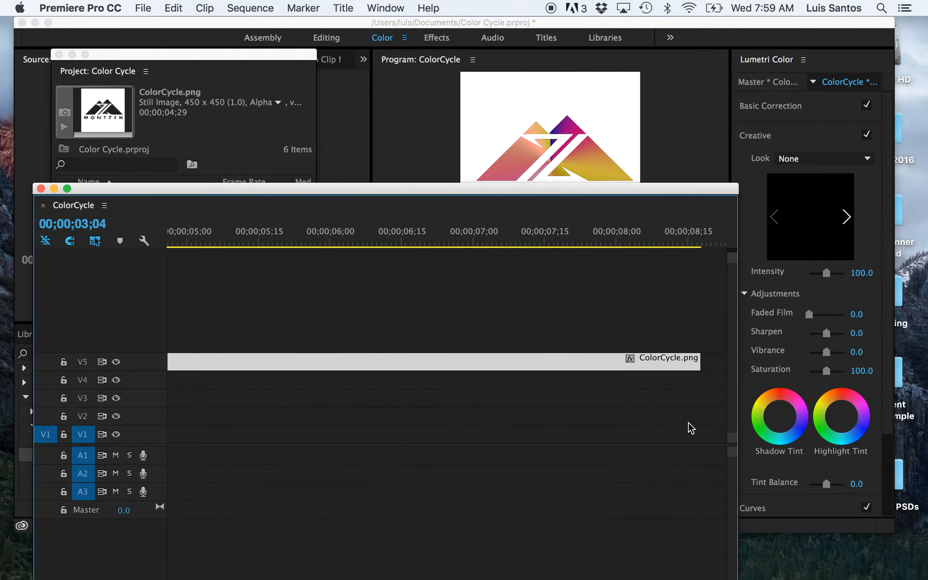
drag(697, 358, 236, 363)
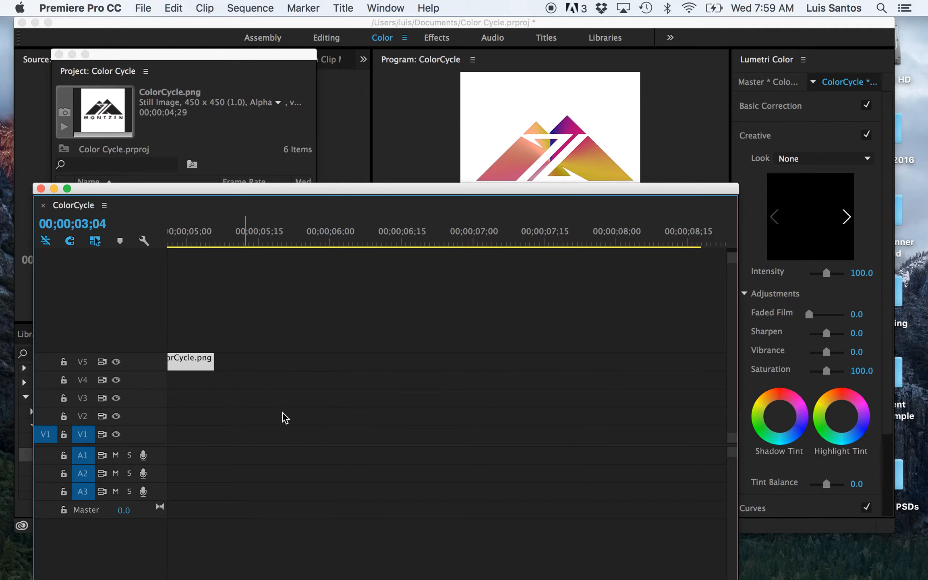
scroll(347, 431, left, 9)
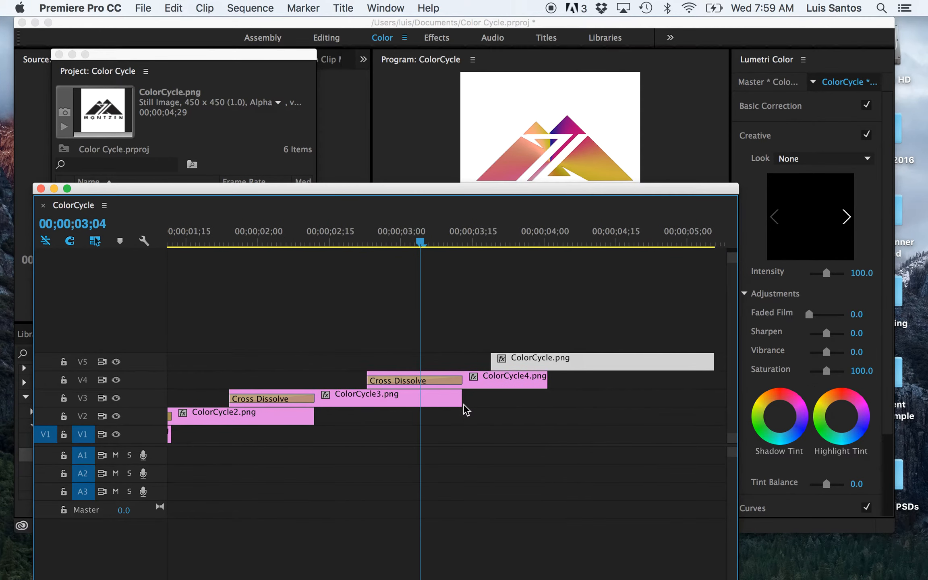
drag(713, 361, 667, 361)
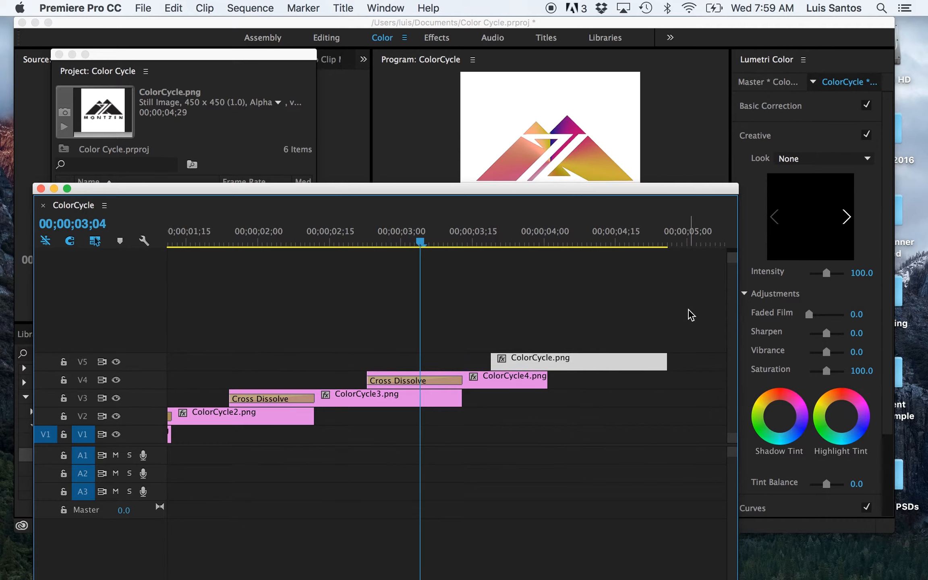
drag(615, 364, 639, 365)
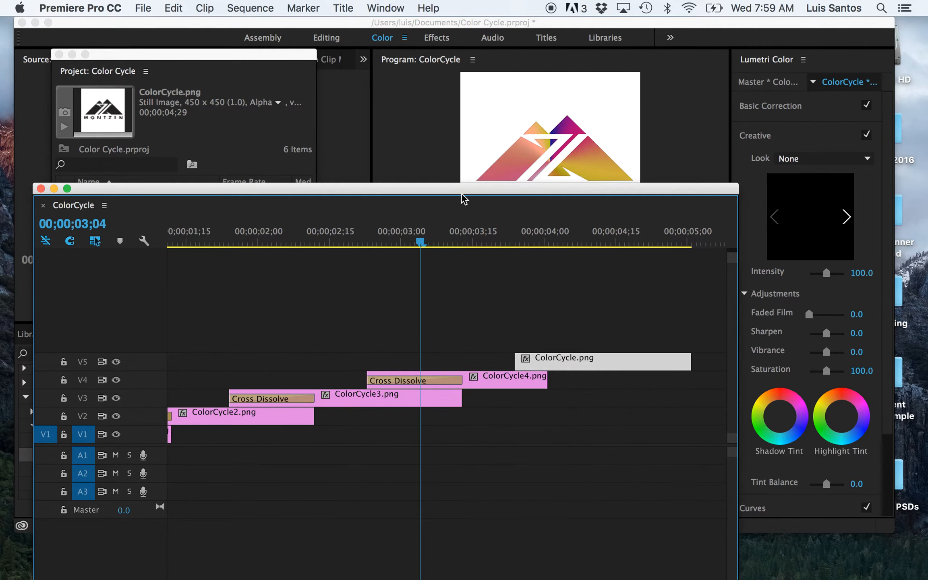
Step: Apply Cross Dissolve to the start of ColorCycle.png on V5 and shorten it to the end of the ColorCycle4.png clip
drag(429, 190, 438, 103)
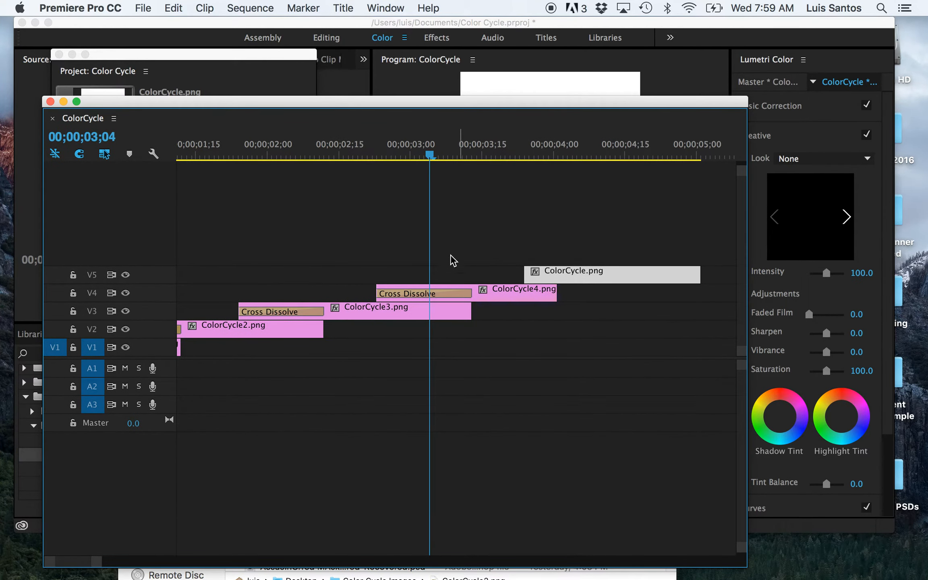
click(414, 292)
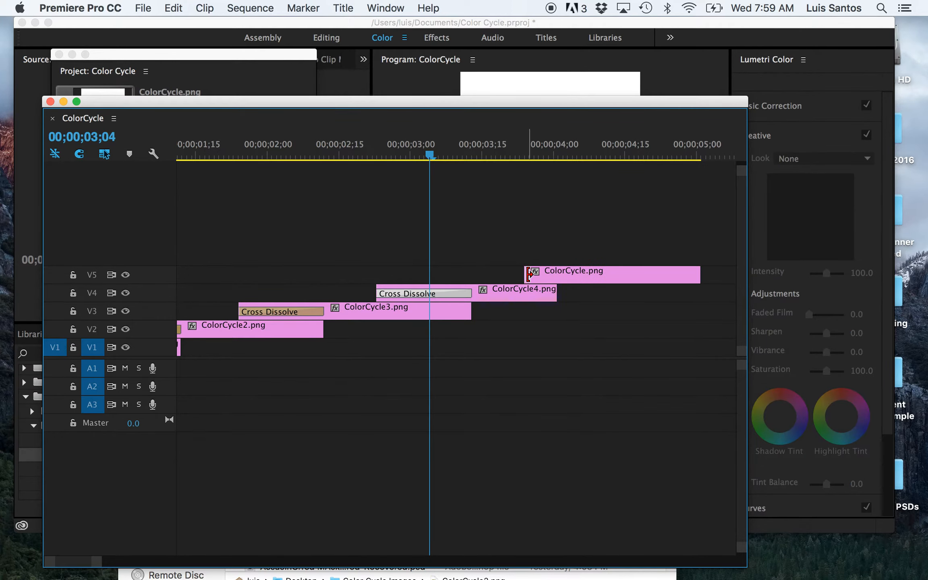
click(528, 274)
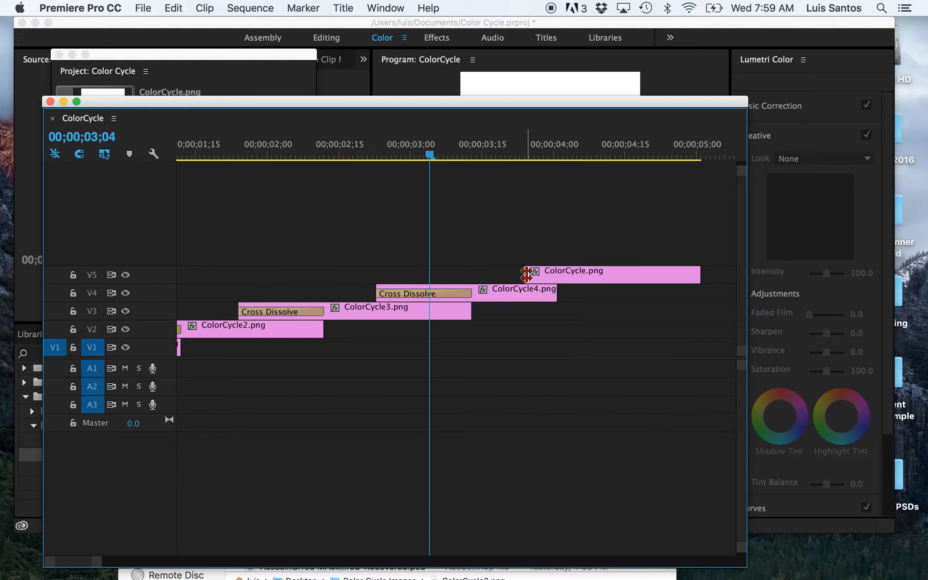
key(super+d)
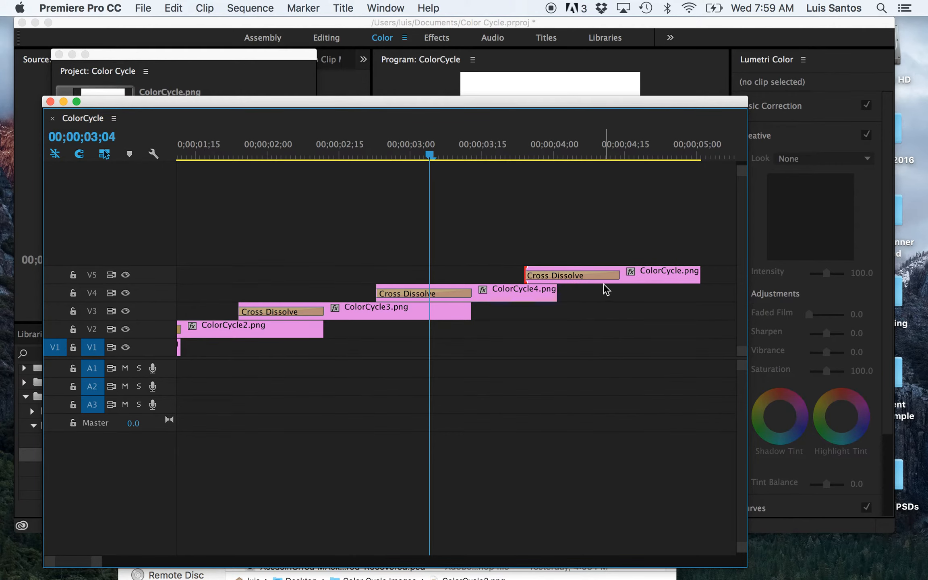
drag(617, 275, 557, 280)
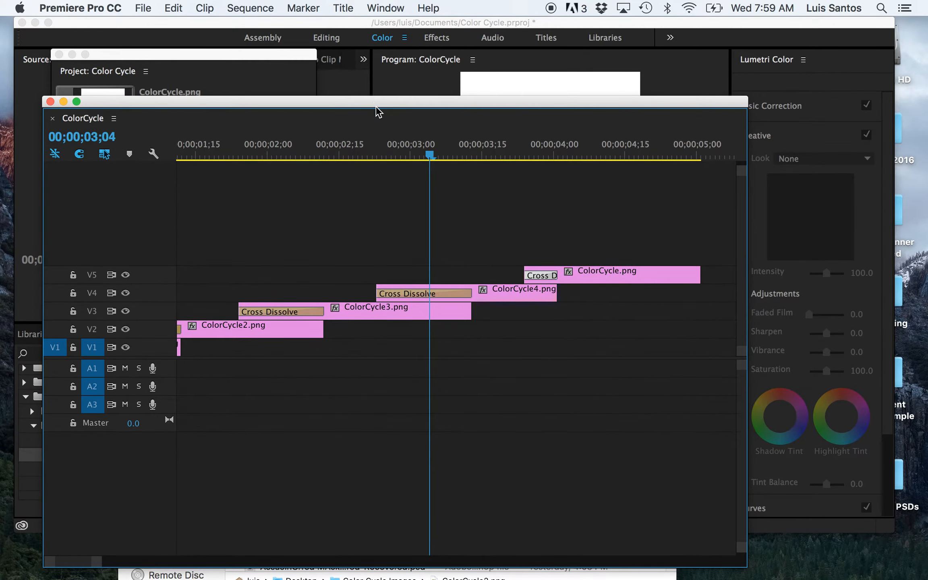
drag(375, 108, 596, 76)
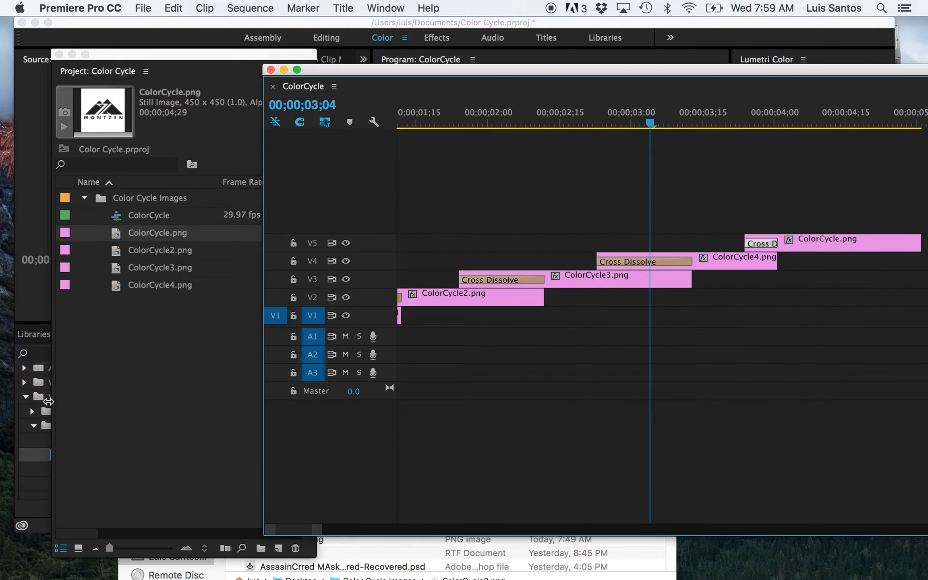
Step: Replace the Cross Dissolve at the start of ColorCycle4.png on V4 with Iris Diamond and scrub through the transition to preview it
click(35, 470)
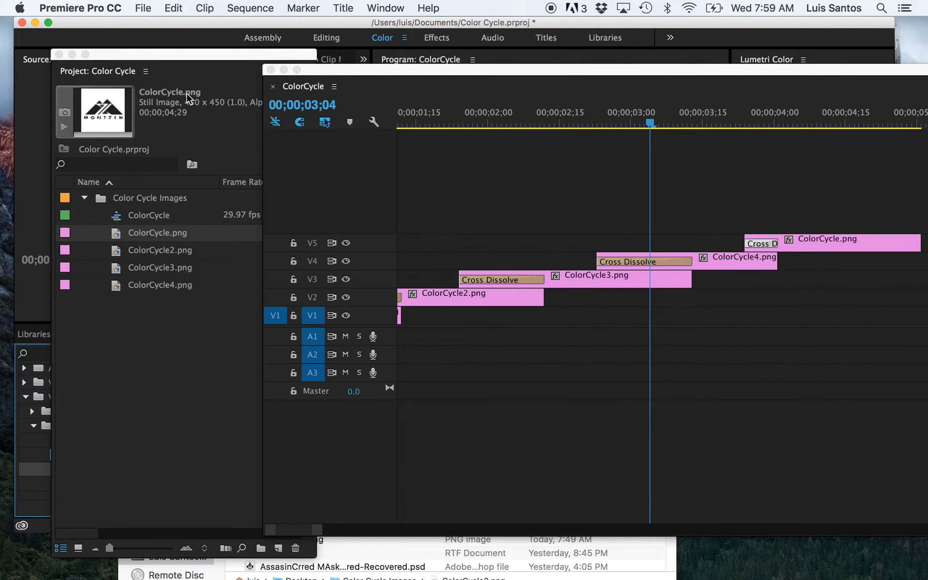
click(72, 55)
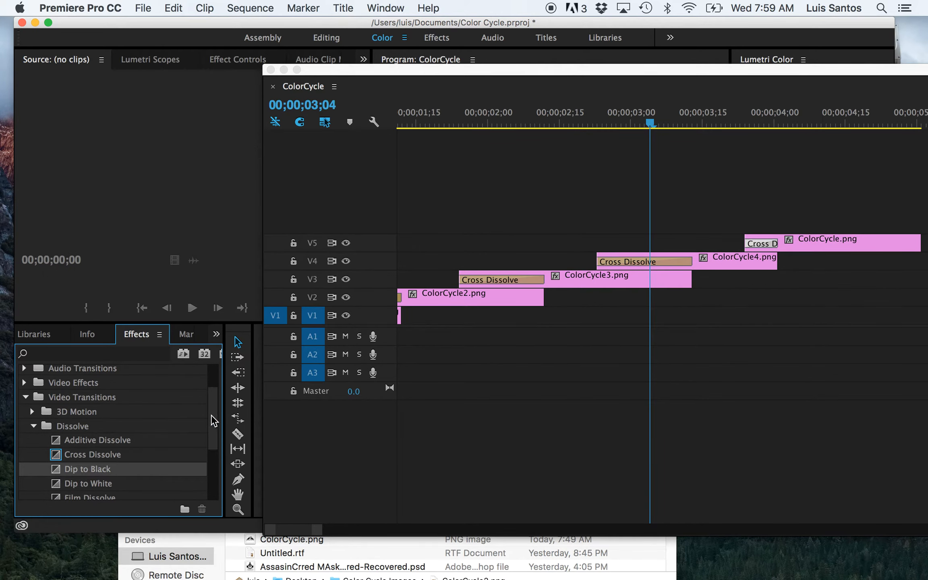
drag(214, 420, 204, 466)
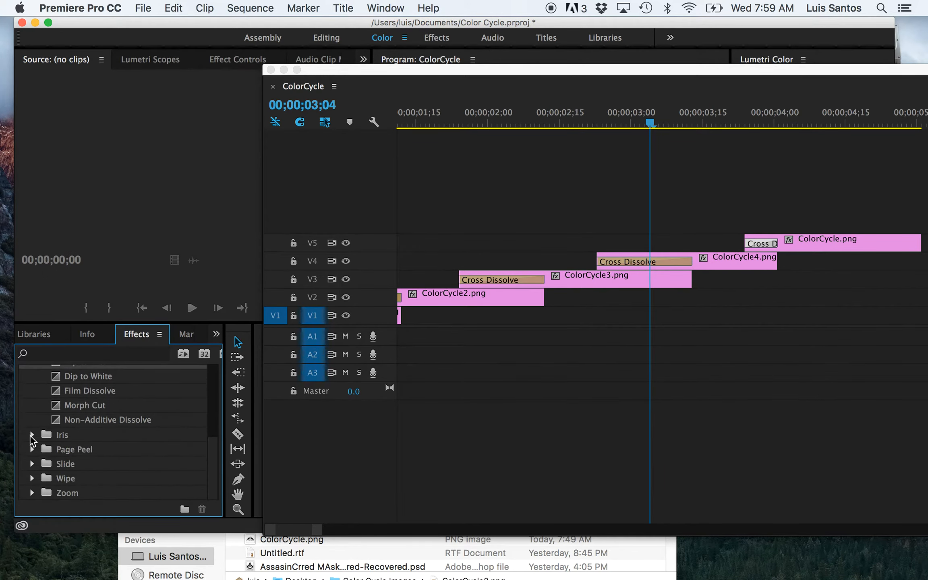
click(31, 435)
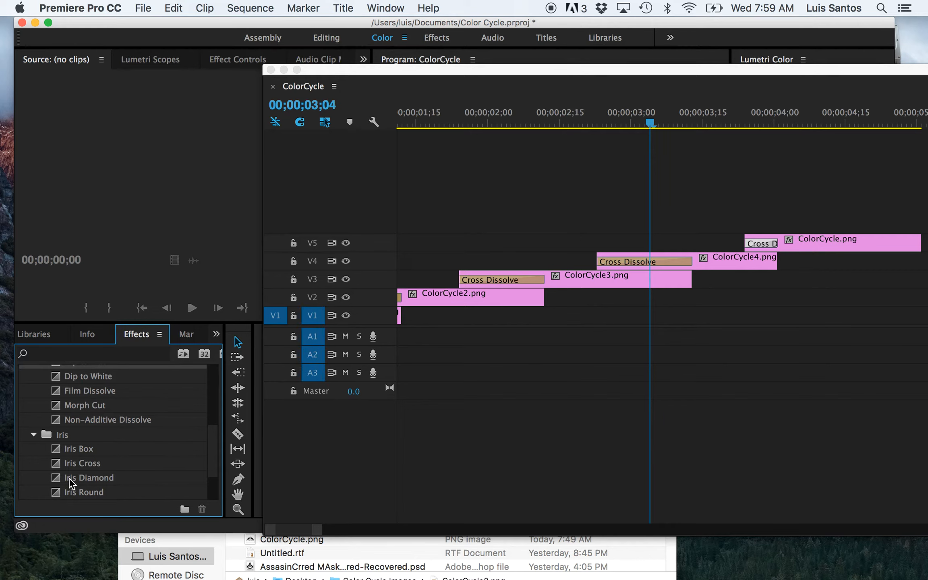
click(56, 476)
drag(56, 477, 609, 262)
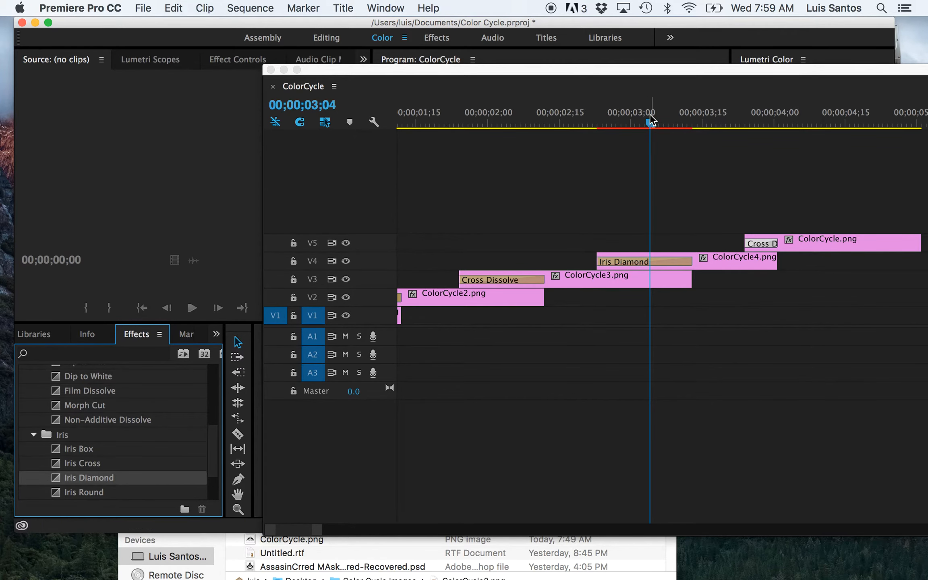
drag(647, 73, 596, 301)
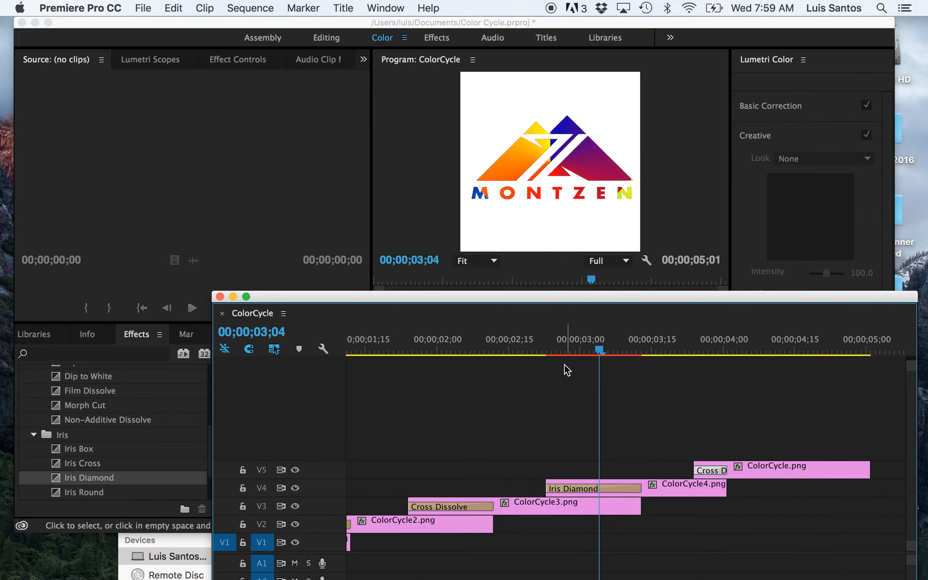
drag(599, 349, 699, 340)
Step: Replace the Cross Dissolve at the start of ColorCycle3.png on V3 with the Barn Doors wipe and scrub through it to preview
drag(303, 296, 501, 303)
click(221, 448)
scroll(216, 461, up, 5)
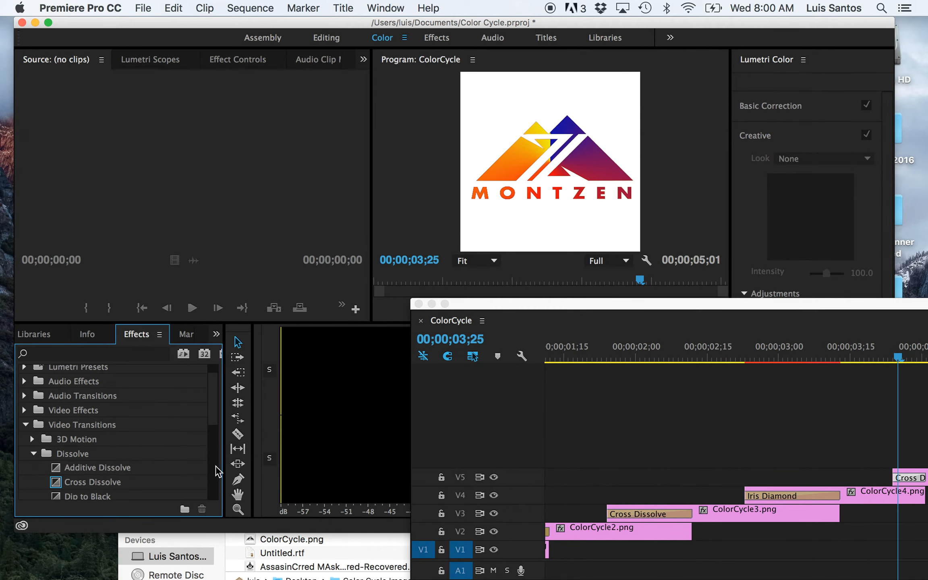
scroll(216, 471, down, 5)
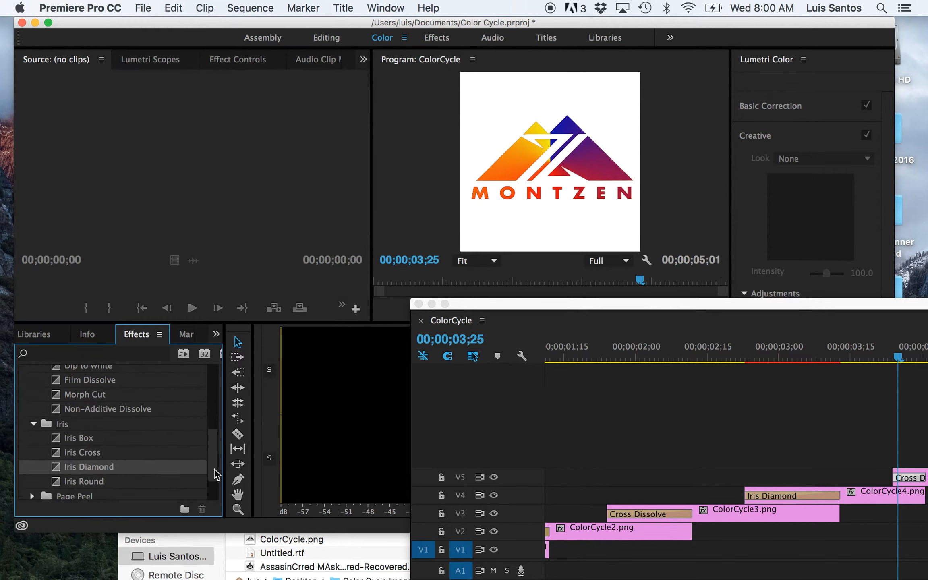
scroll(216, 475, down, 3)
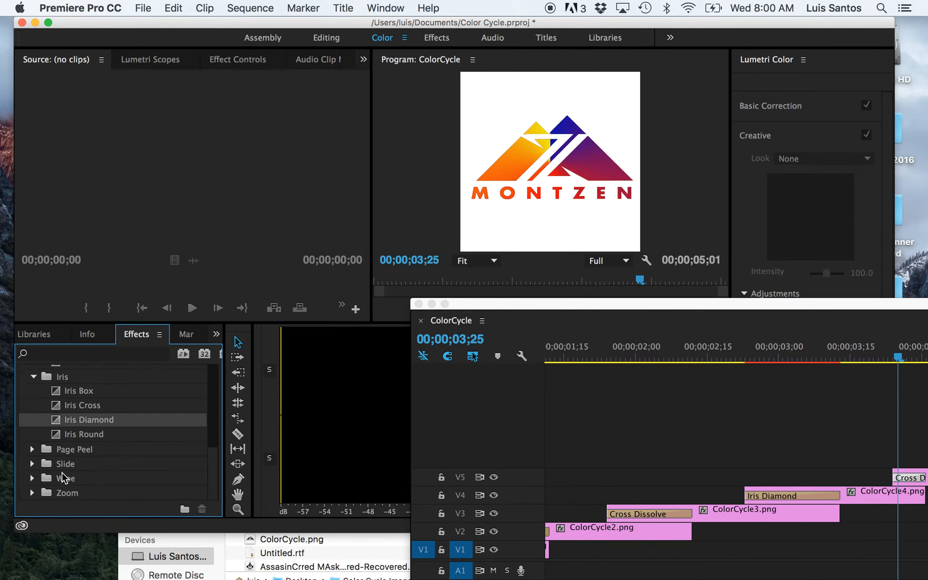
click(32, 478)
scroll(212, 448, down, 3)
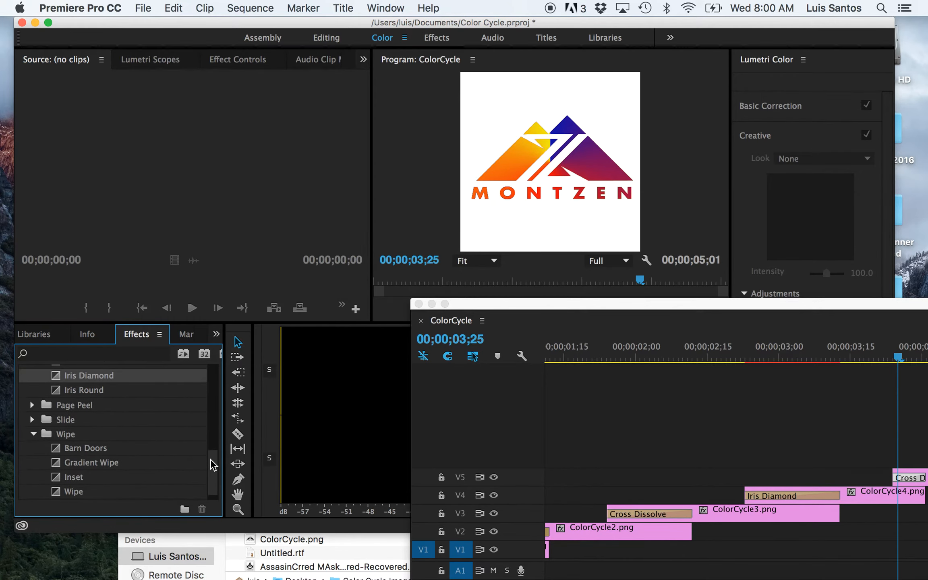
drag(68, 448, 629, 519)
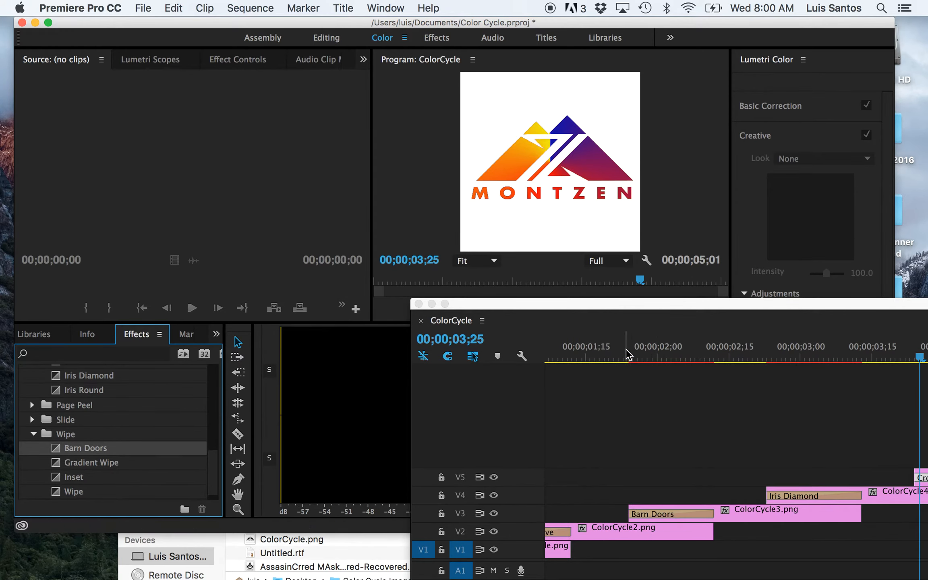
drag(627, 355, 689, 365)
drag(657, 311, 396, 95)
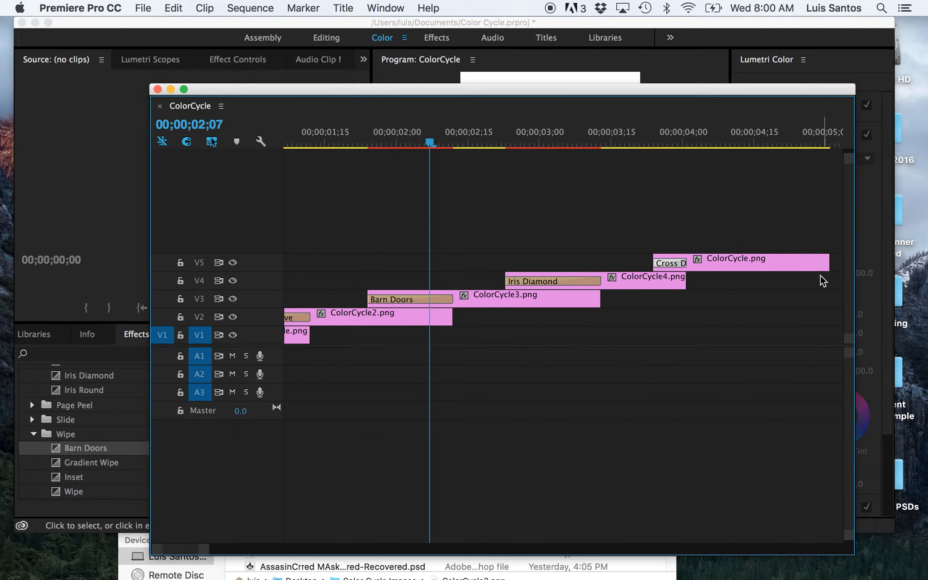
scroll(339, 205, up, 5)
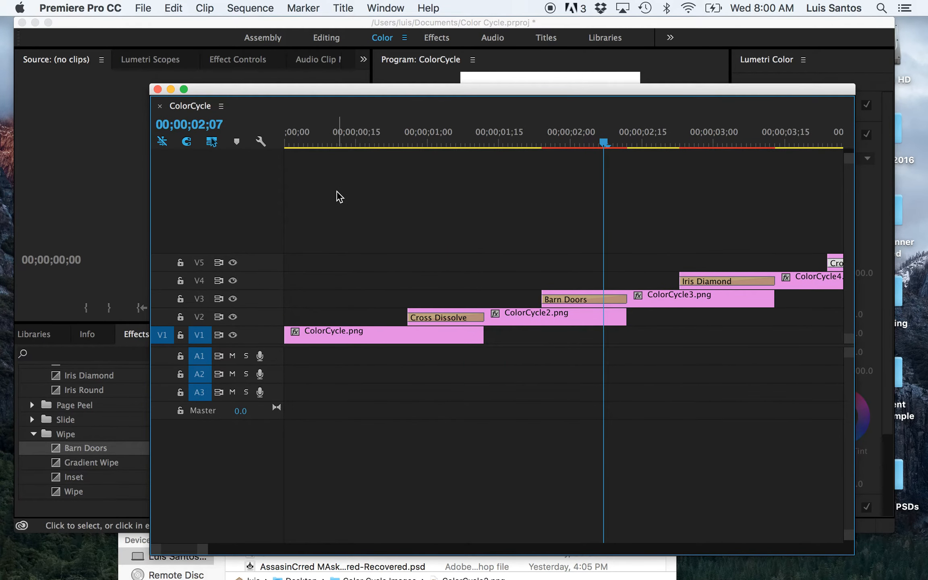
Step: Export the sequence as the H.264 video ColorCycle.mp4 into the Tutorial Files folder on the Desktop
click(143, 9)
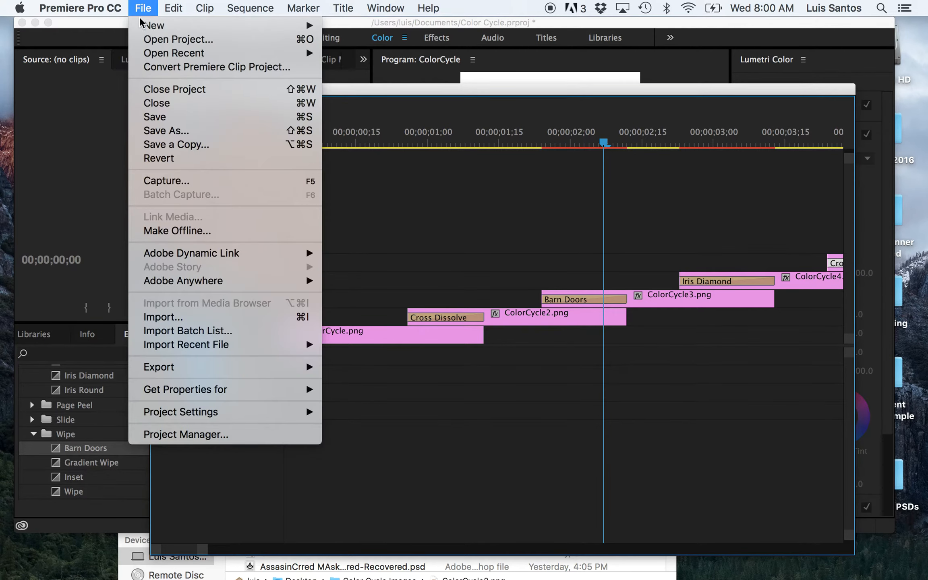
mouse_move(175, 367)
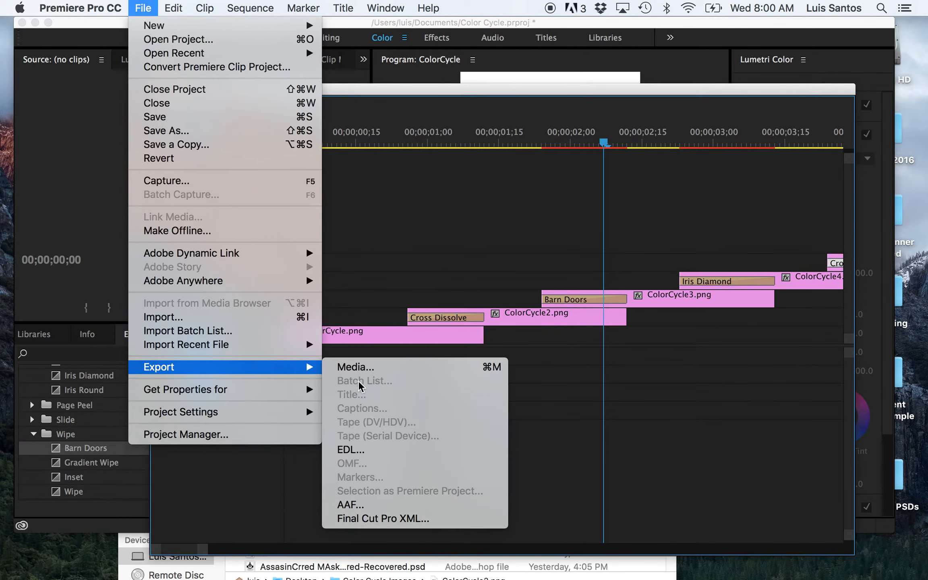
click(364, 369)
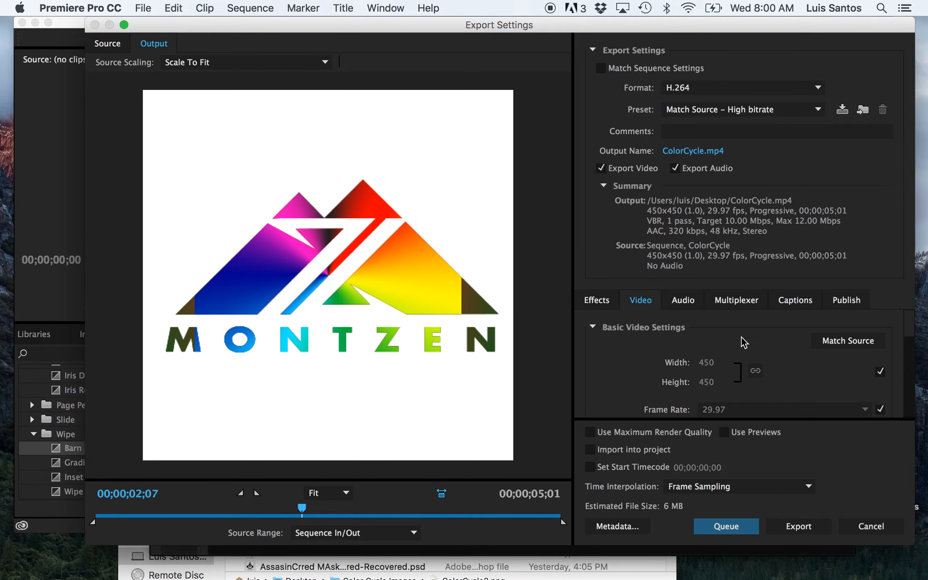
click(687, 152)
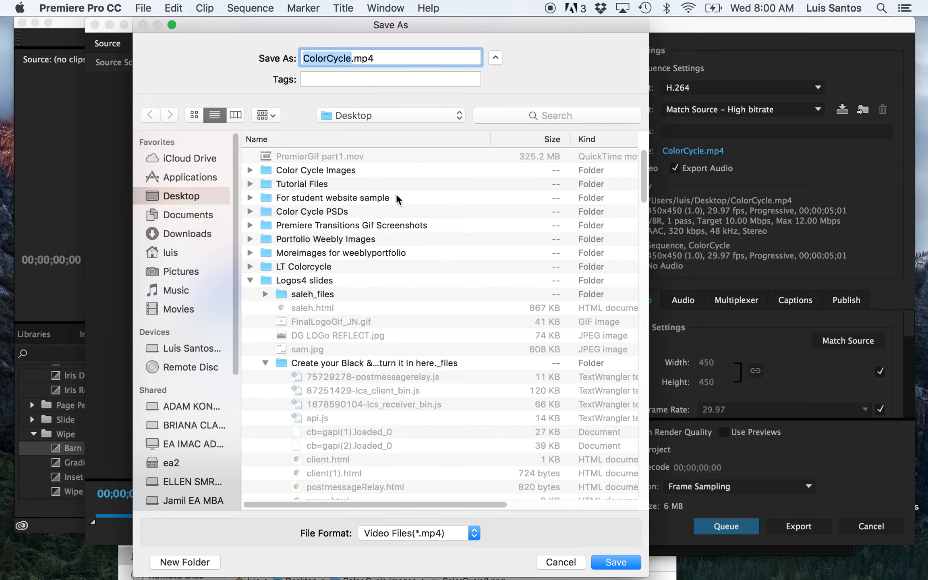
double_click(264, 184)
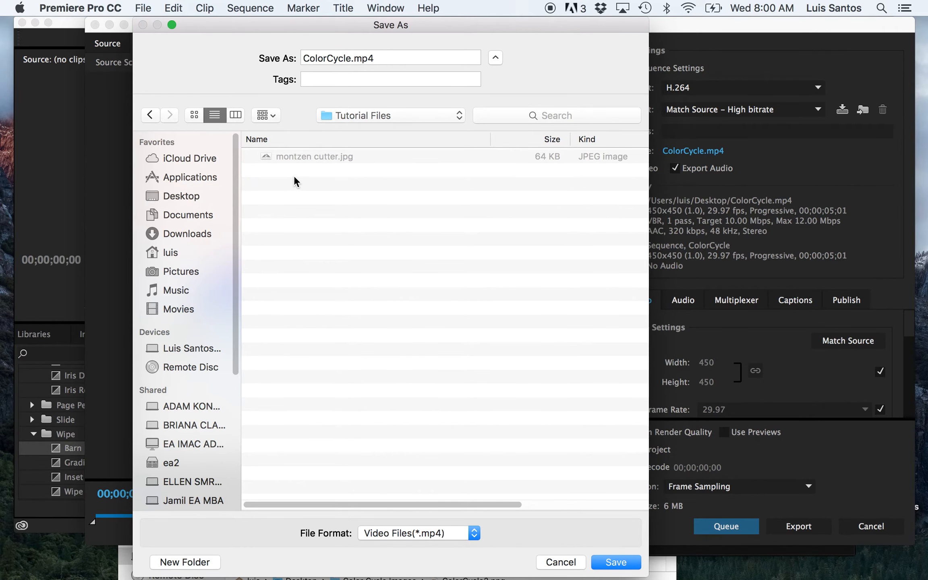
click(616, 563)
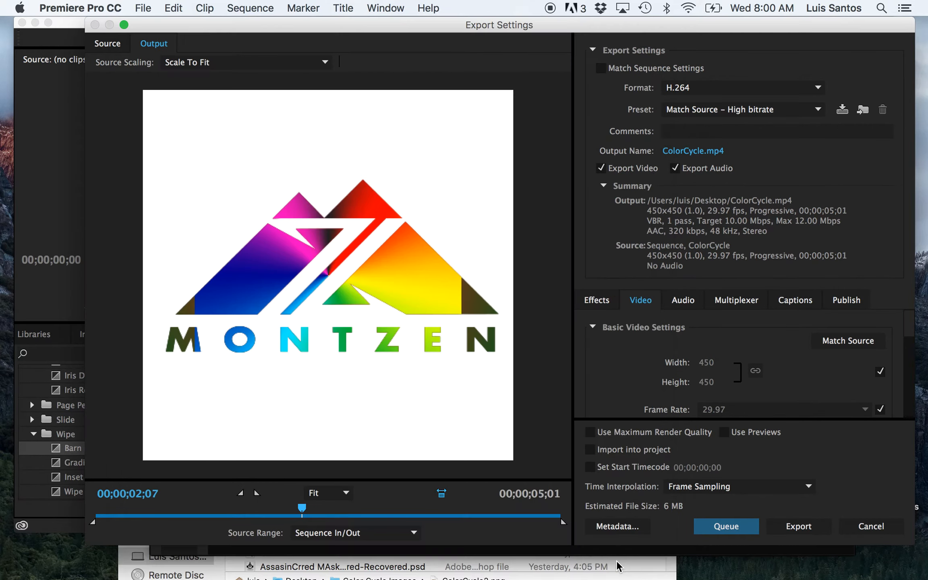
click(797, 527)
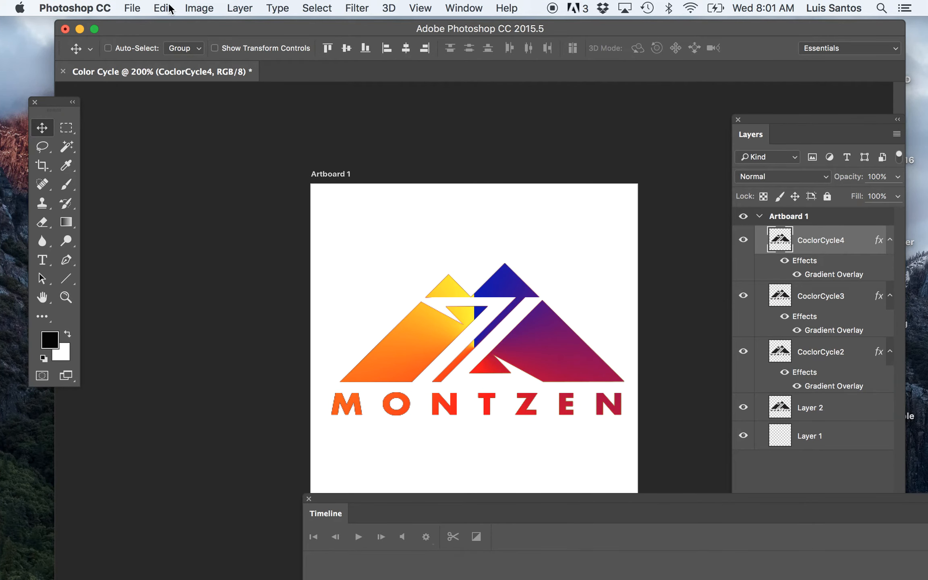
Step: Switch to Photoshop and create a new 450 × 450 pixel document named ColorCyclleAnimation
click(132, 8)
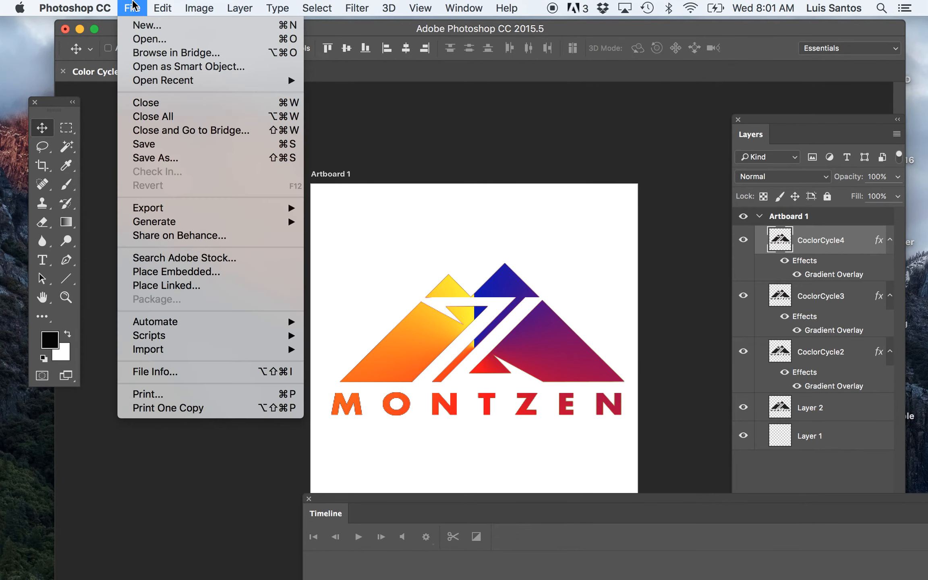
click(145, 25)
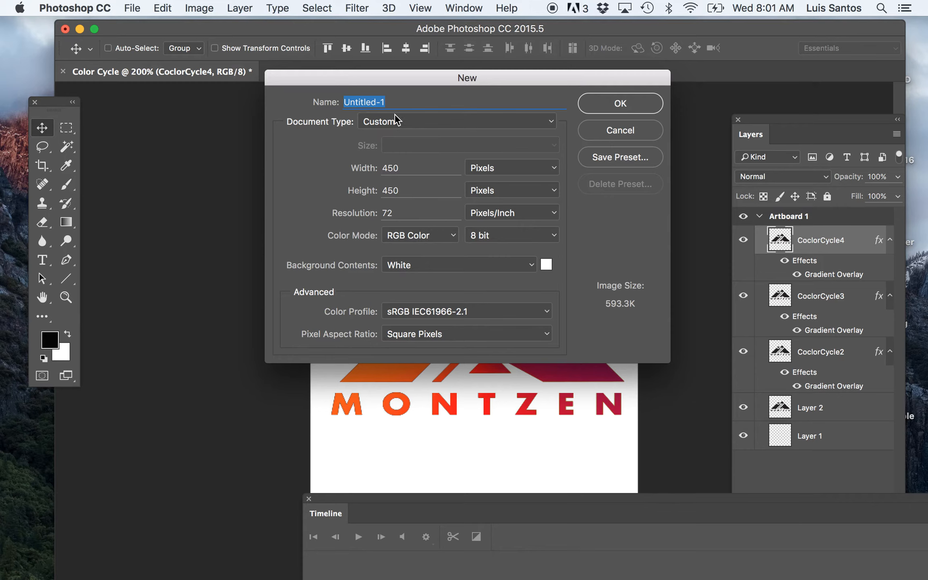
text(ColorCyclleAnimation)
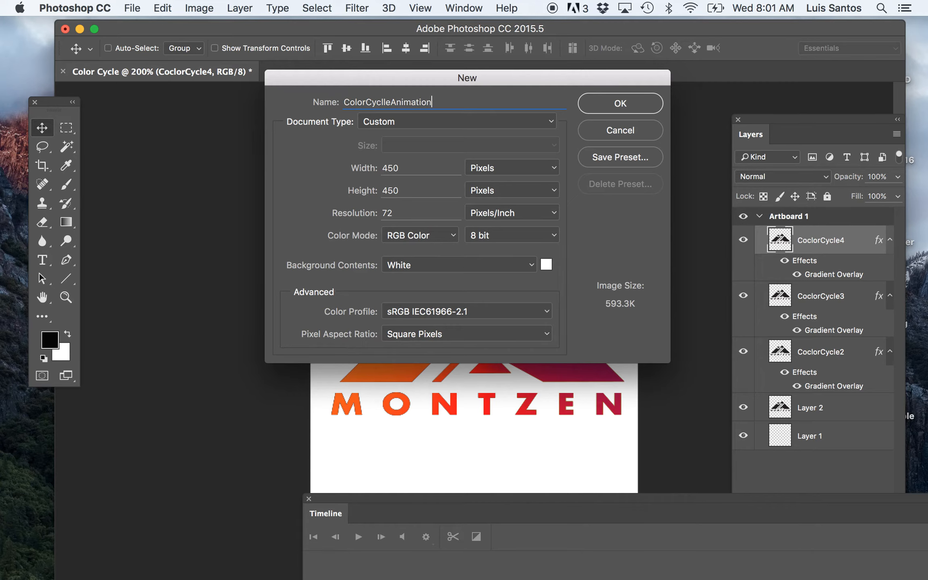
click(605, 110)
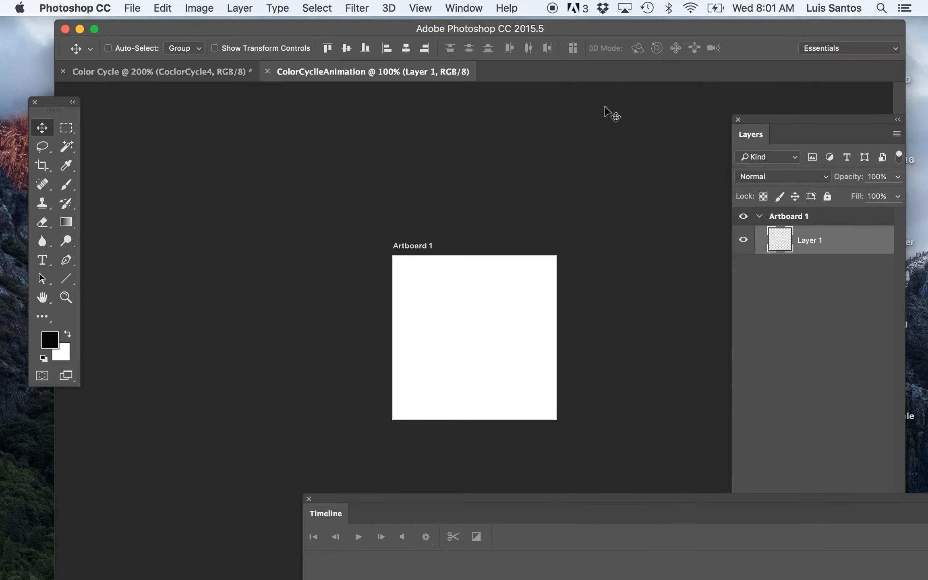
Step: Start a Video Frames to Layers import with ColorCycle.mp4 from the Tutorial Files folder on the Desktop
click(133, 8)
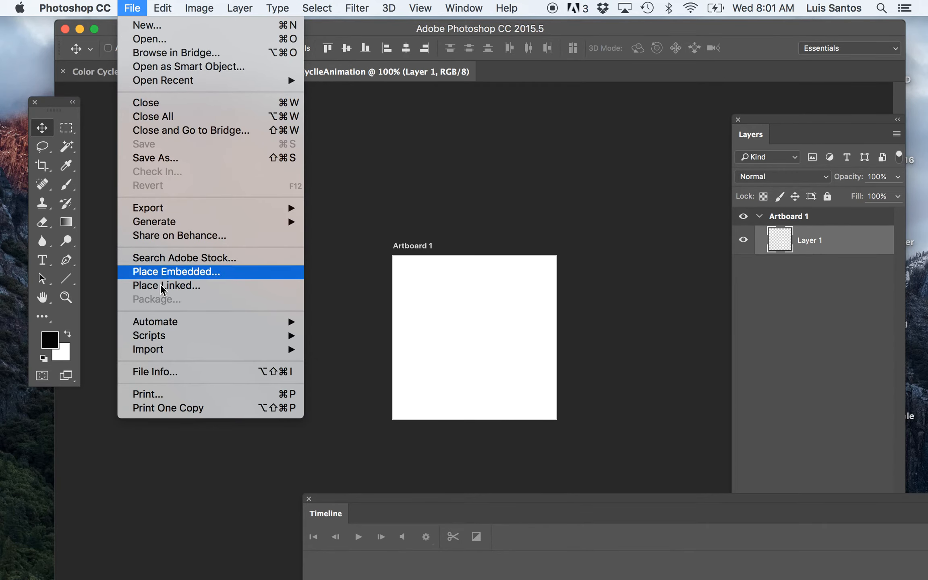
mouse_move(169, 353)
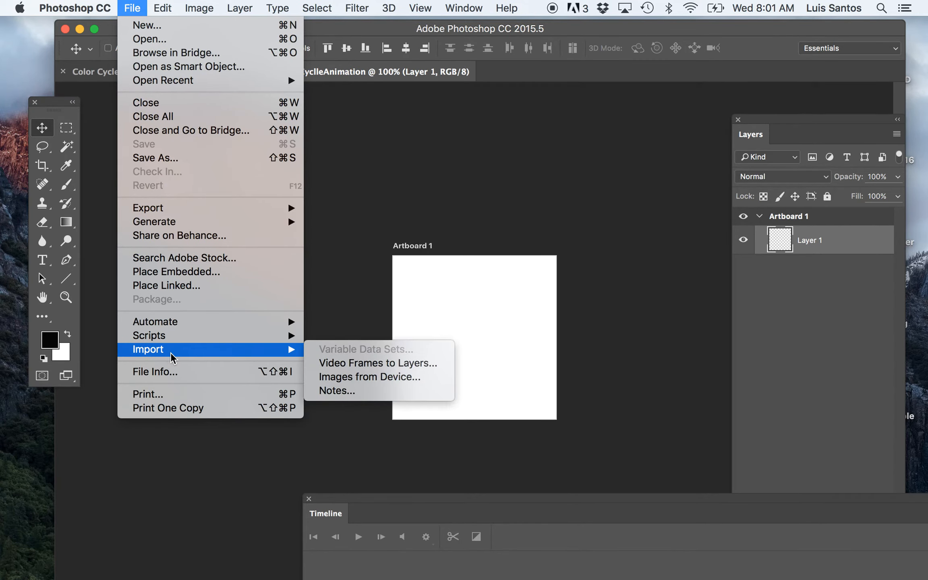
click(368, 364)
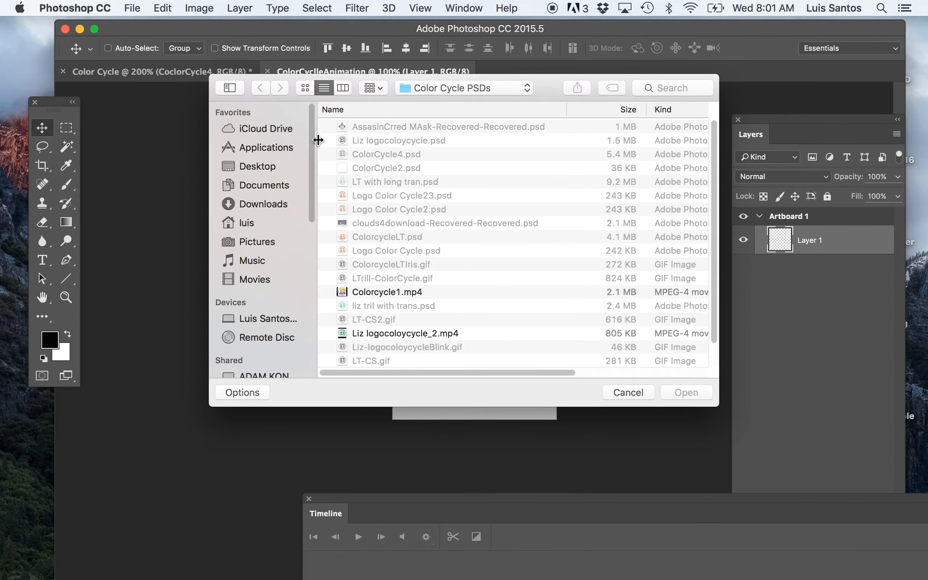
click(269, 165)
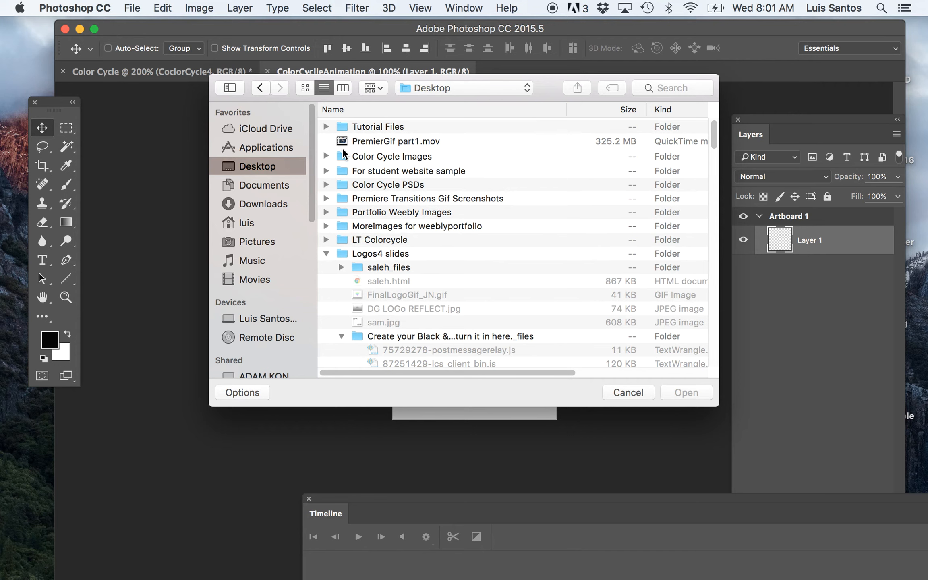
click(324, 126)
click(383, 139)
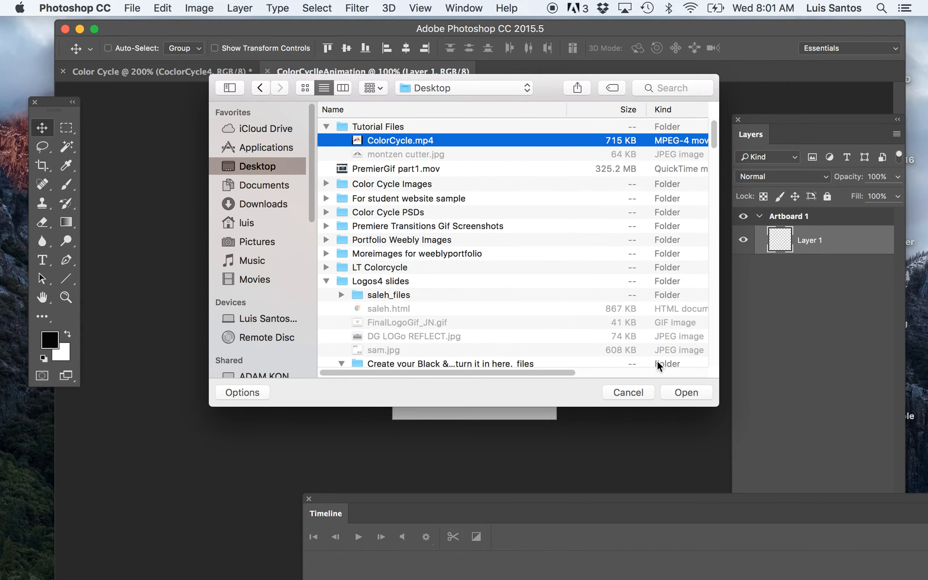
click(675, 392)
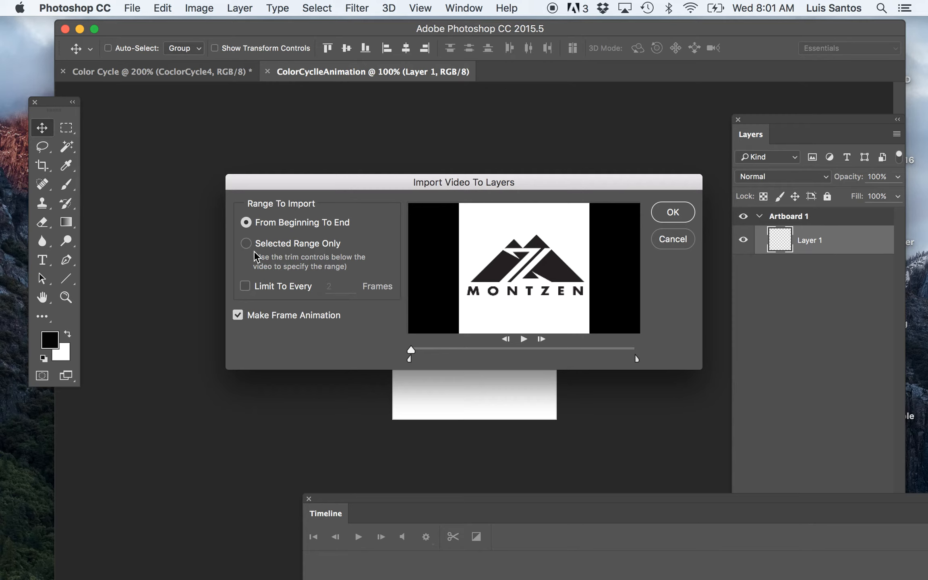
Step: Limit the video import to every 4 frames and import it to layers as a frame animation
click(245, 286)
text(4)
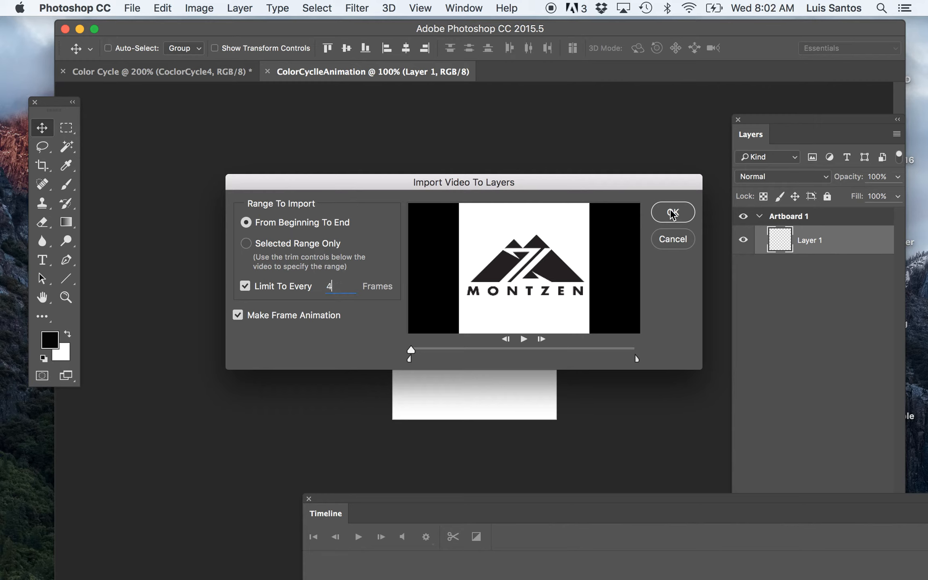
click(672, 213)
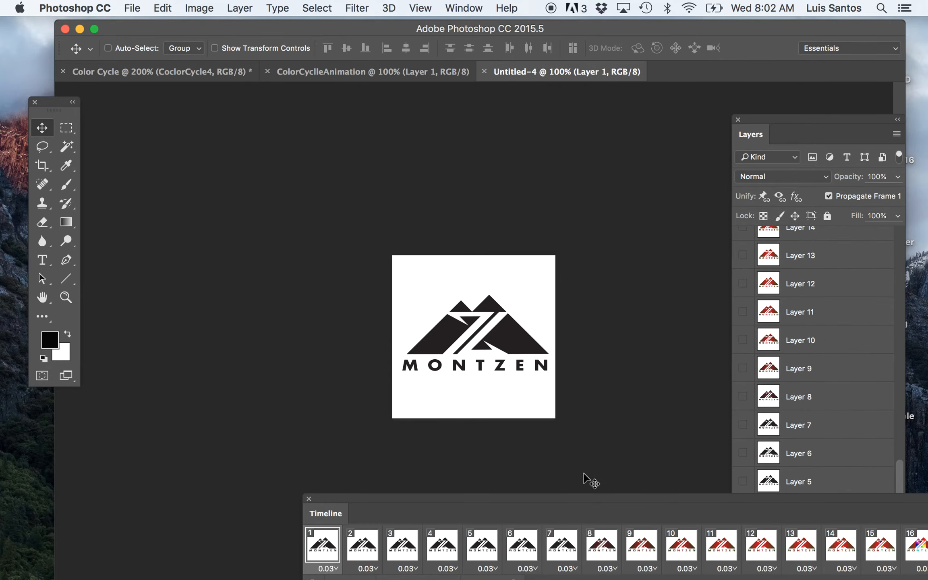
Step: Bring the Timeline fully into view and examine the imported animation frames and layers through to the last one
drag(580, 498, 343, 191)
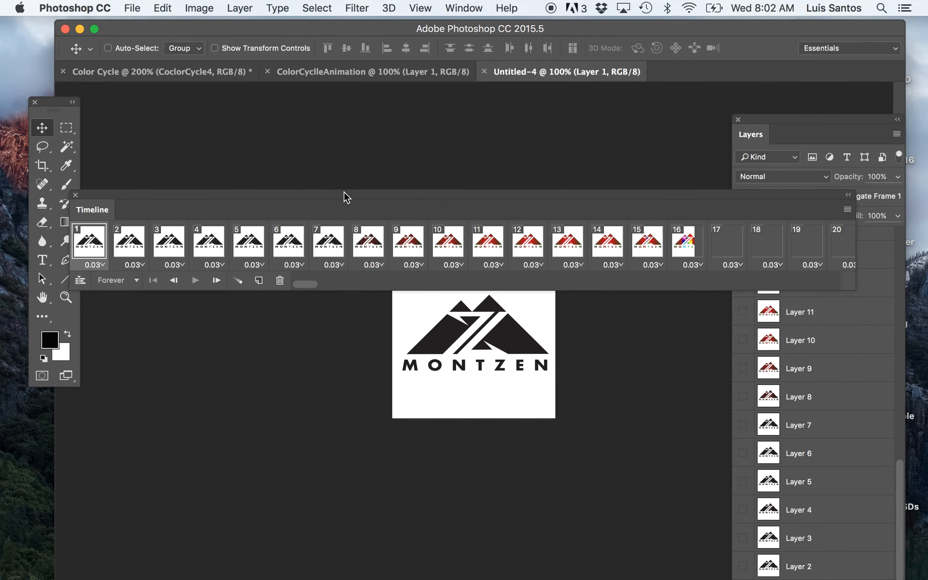
drag(312, 287, 341, 290)
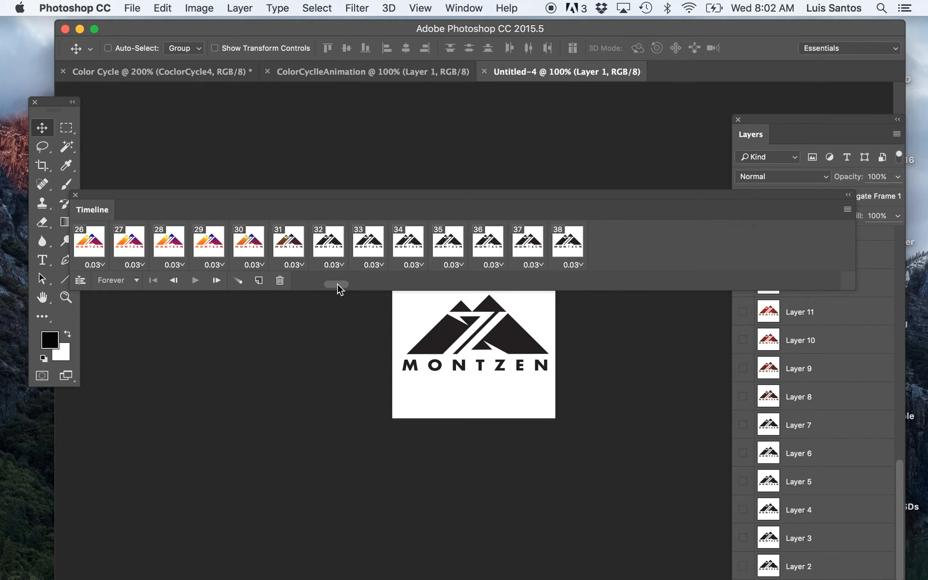
click(880, 349)
drag(898, 464, 895, 202)
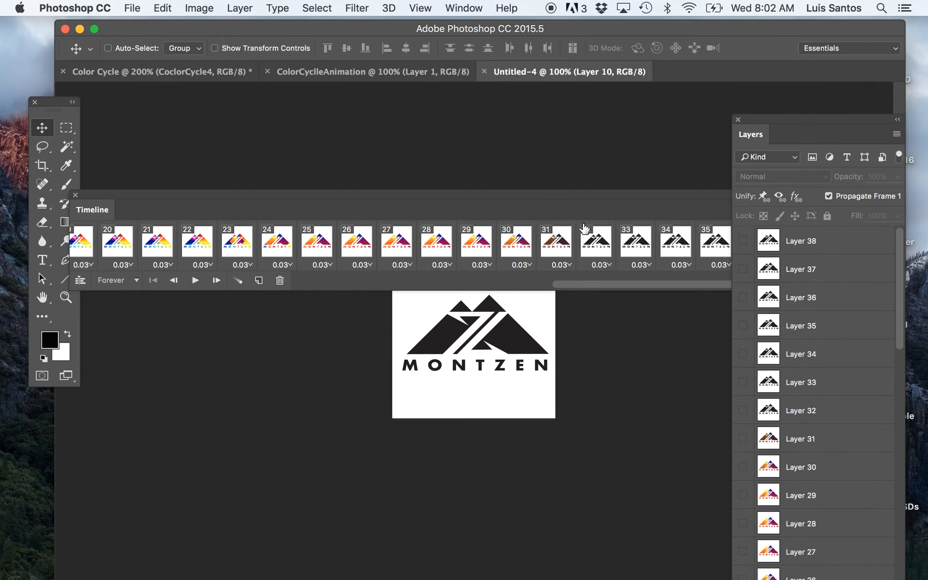
Step: Move the Timeline below the logo image and play the frame animation briefly to preview it
drag(343, 189, 430, 422)
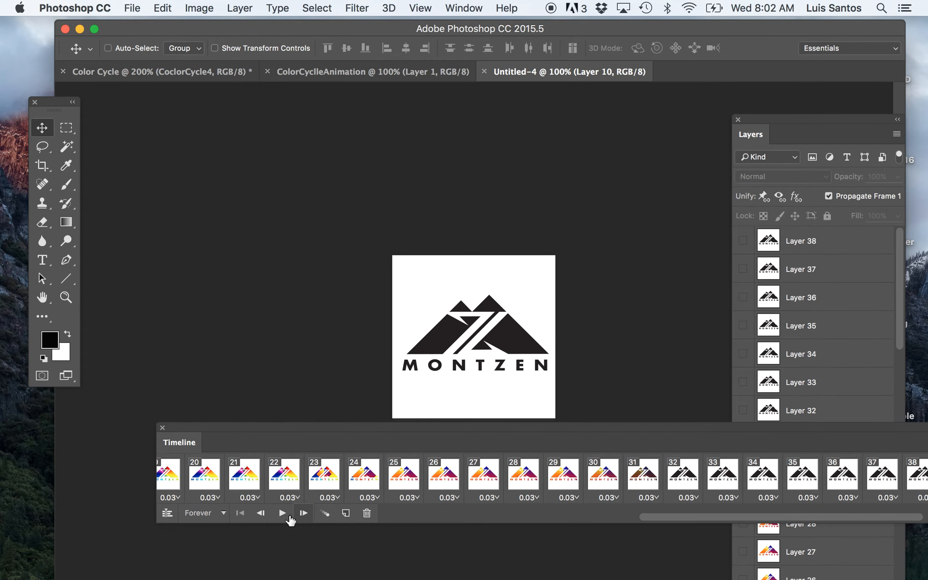
click(261, 512)
click(282, 512)
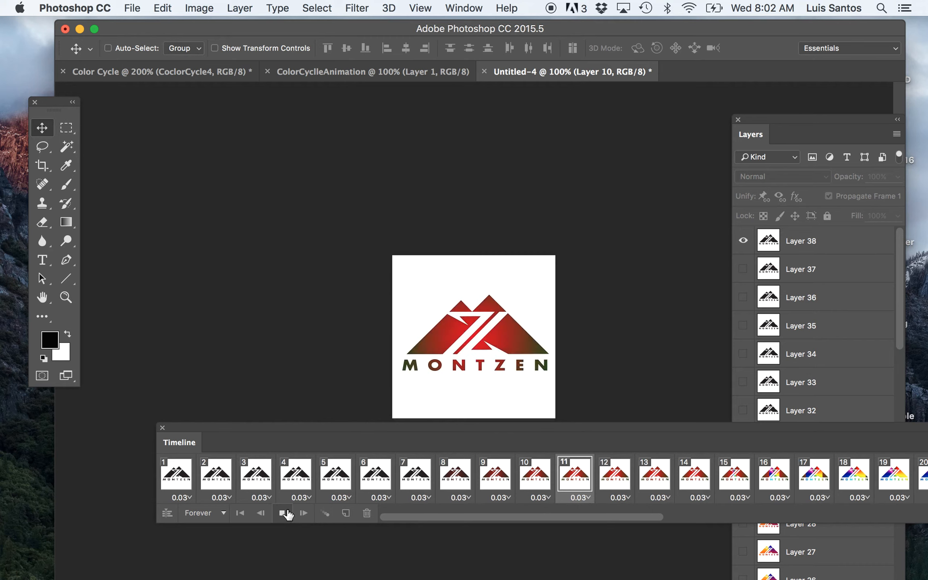
click(284, 513)
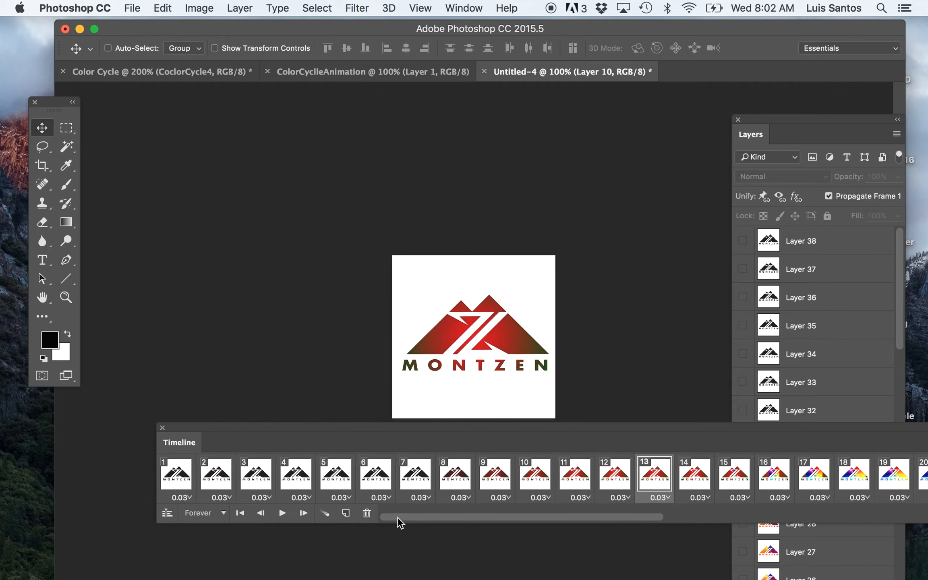
Step: Delete the first four frames of the animation and play back the shortened version
click(187, 482)
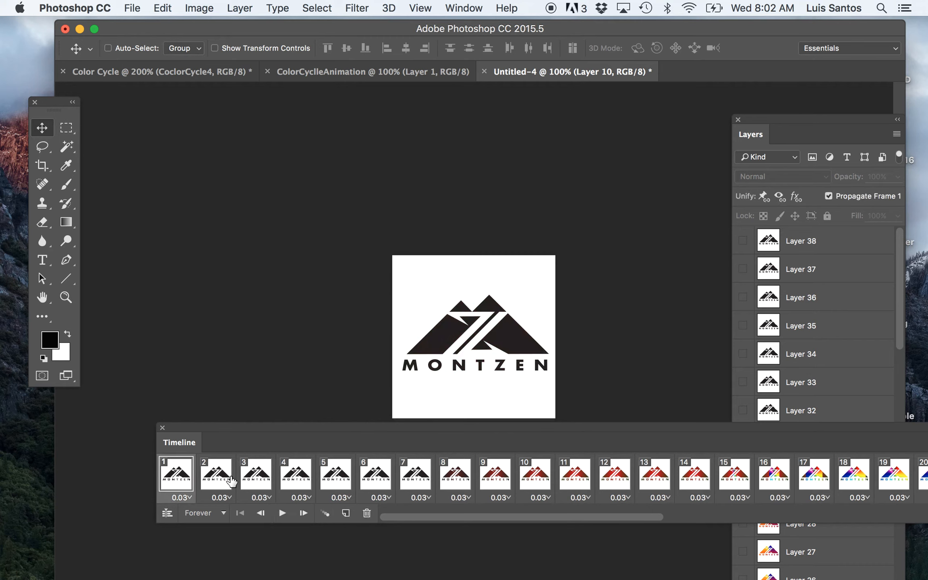
shift+click(295, 480)
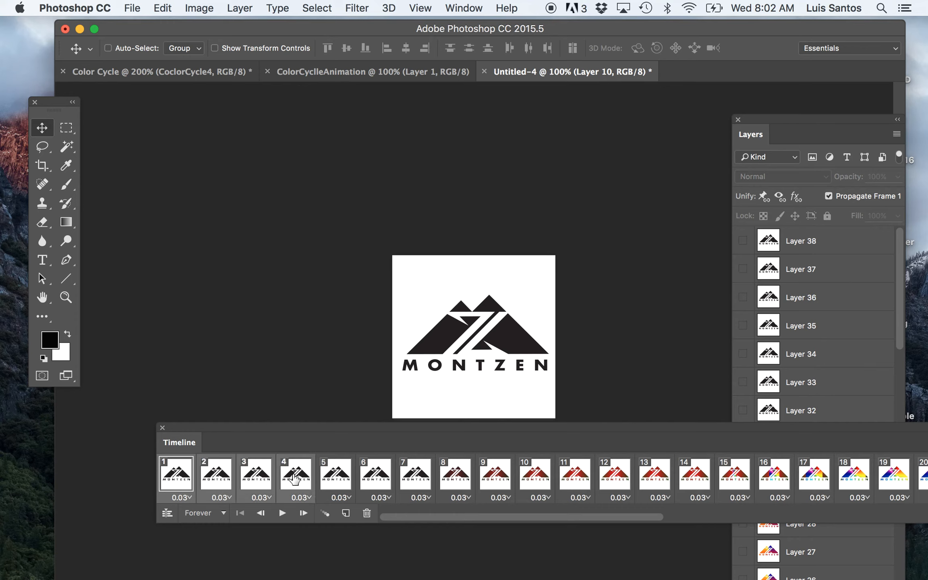
click(366, 514)
click(581, 216)
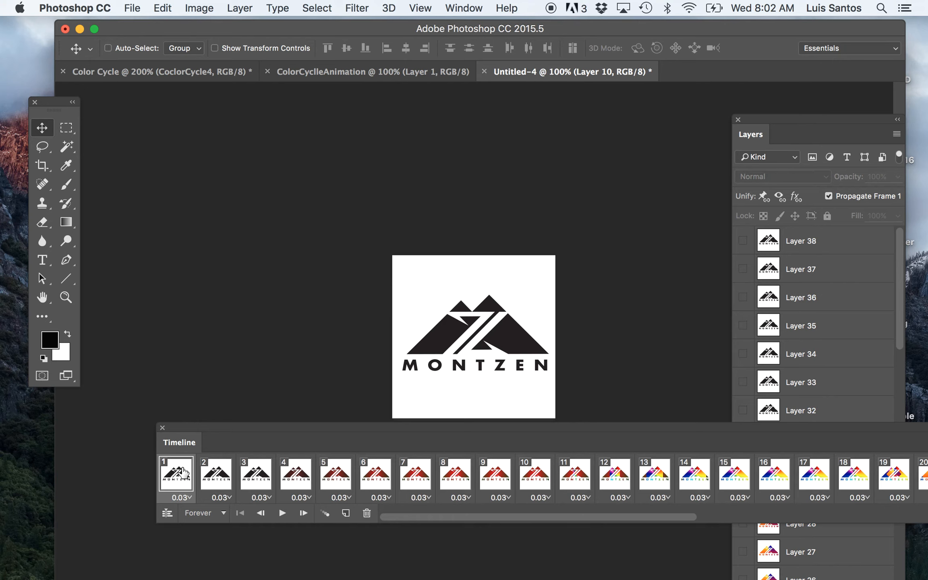
key(space)
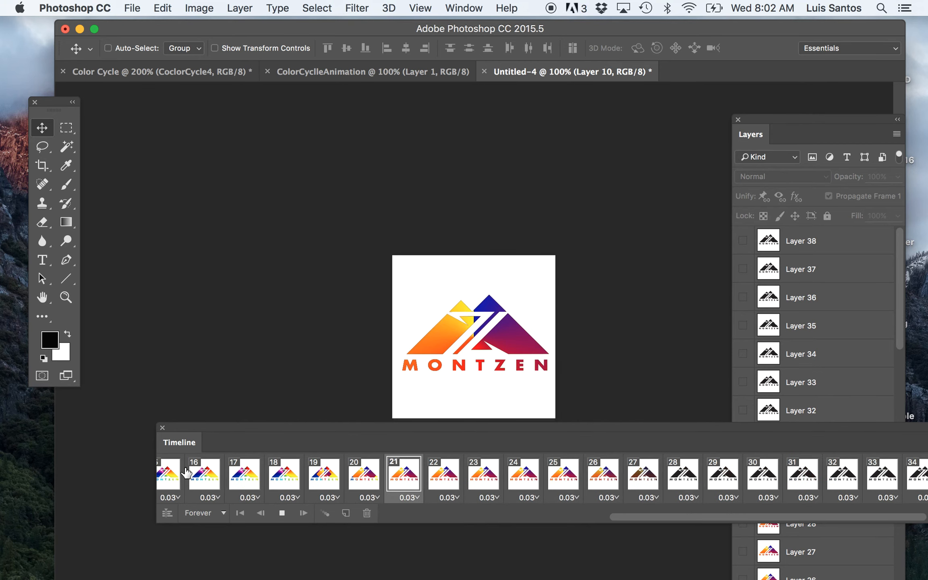
key(space)
Step: Start a Save for Web (Legacy) export of the animation and preview the optimized GIF in the browser
click(137, 8)
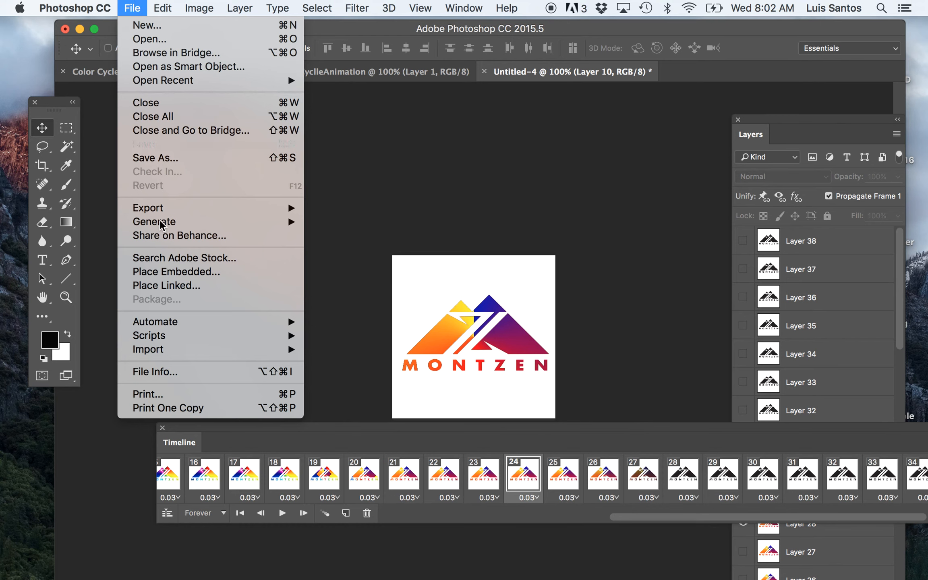
mouse_move(169, 209)
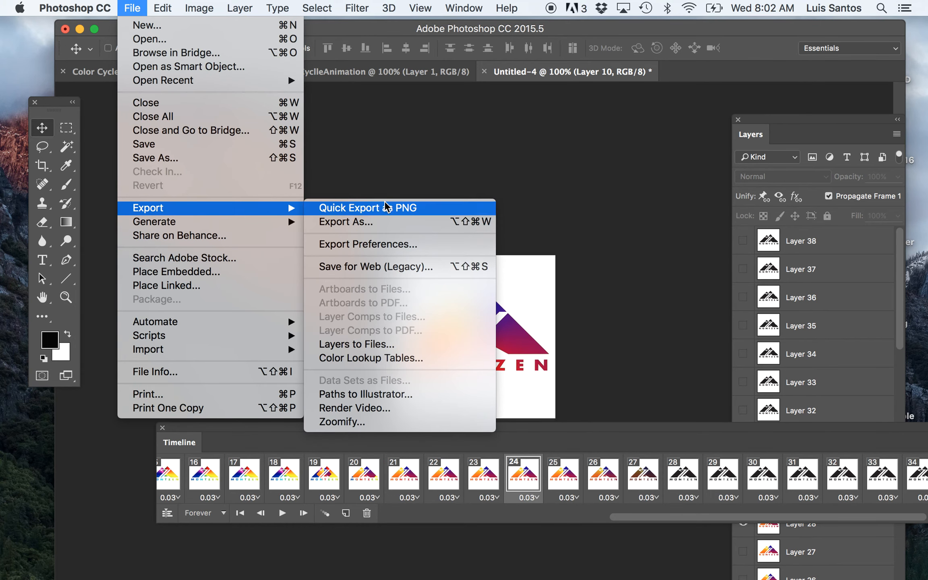
click(388, 267)
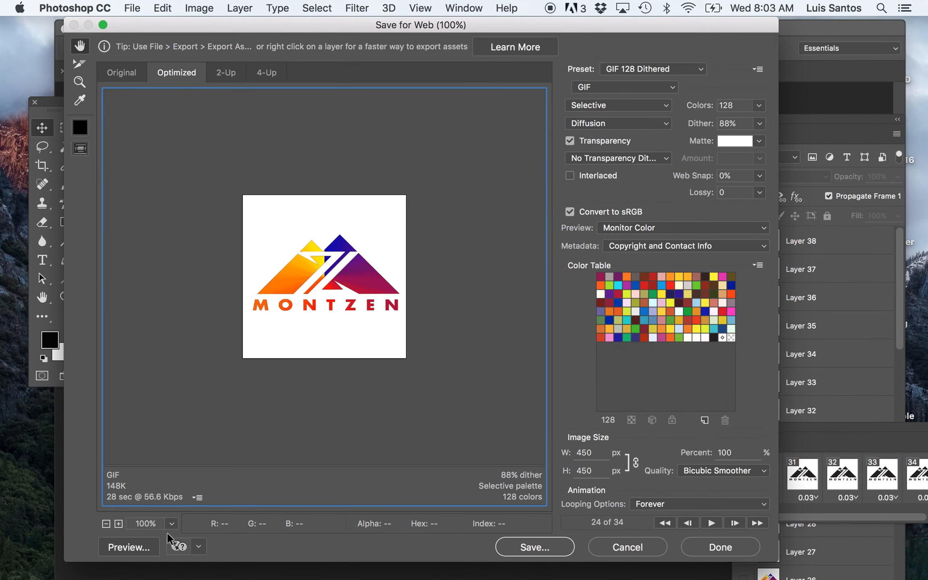
click(143, 543)
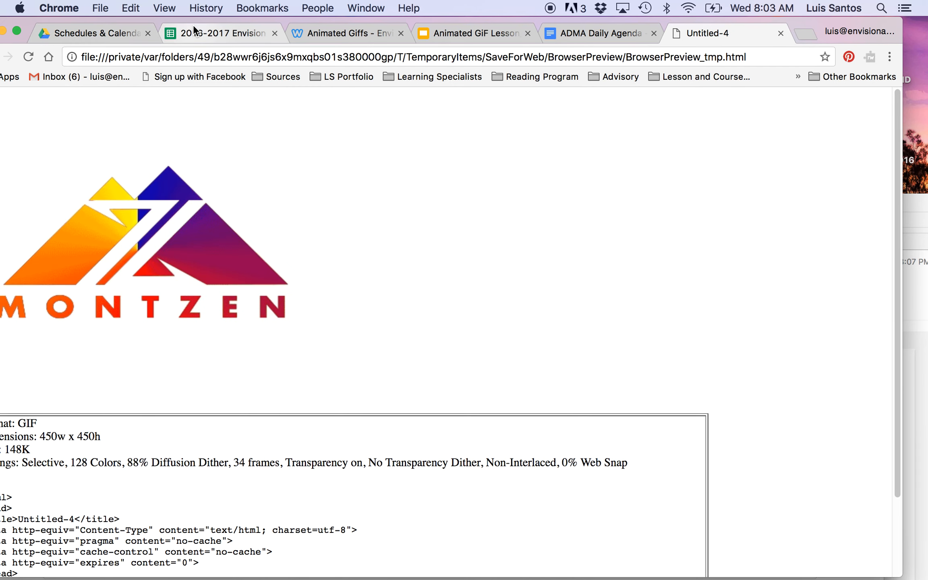
key(ctrl+Right)
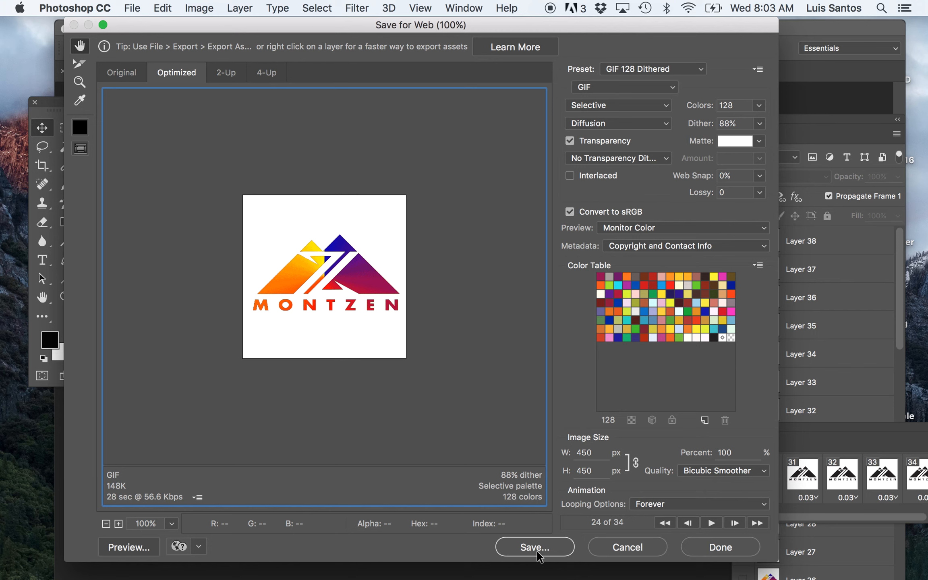
Step: Save the optimized animation as ColorCycleLogo.gif in the Tutorial Files folder on the Desktop
click(535, 548)
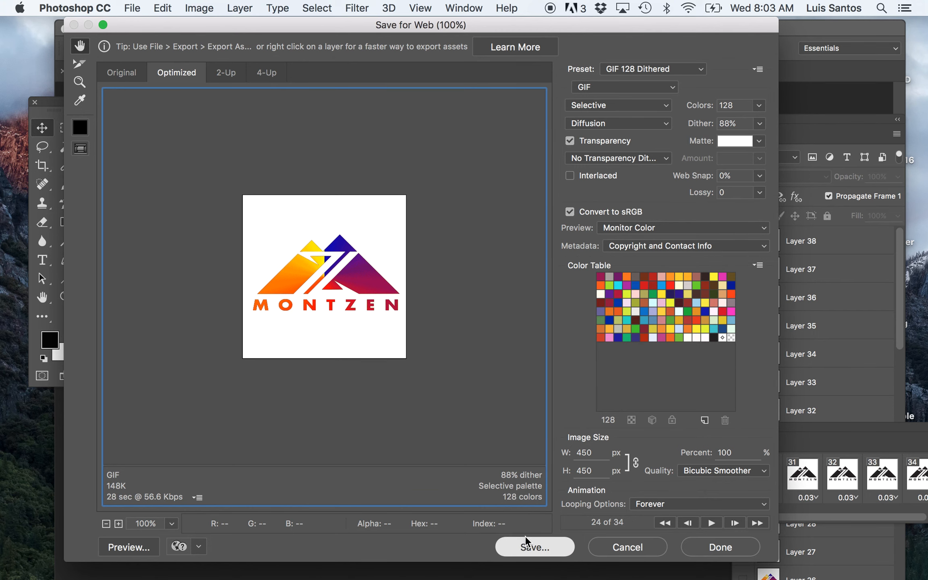
text(Color)
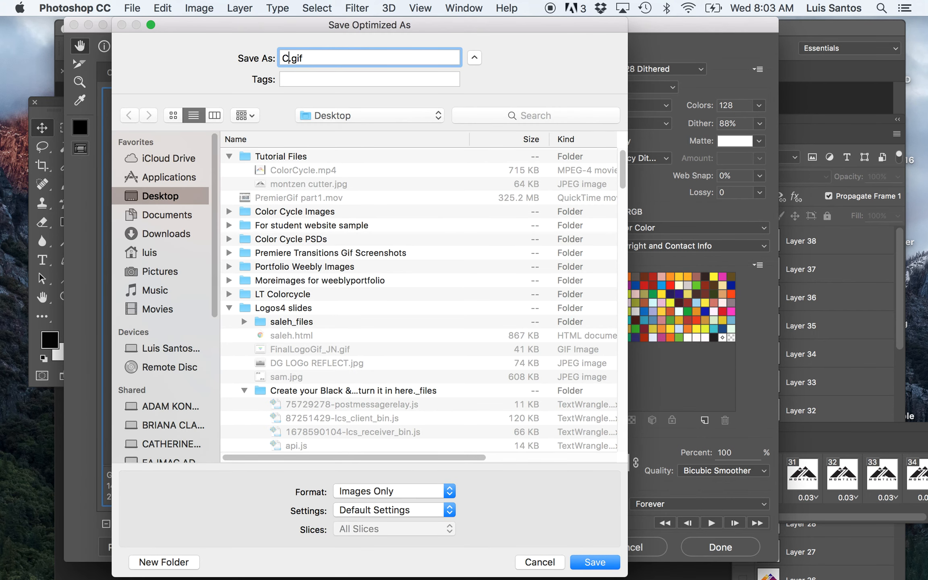
text(CycleL)
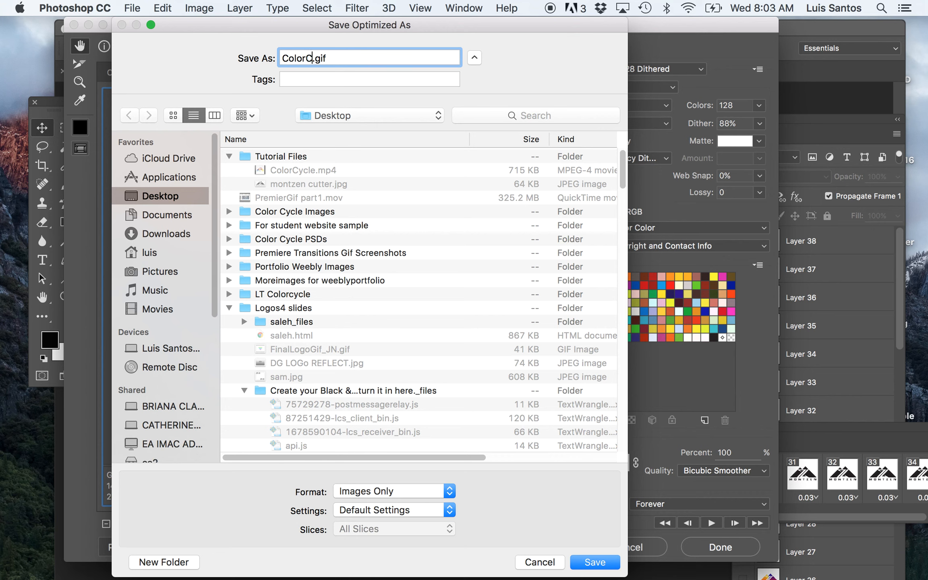
text(ogo)
click(245, 158)
double_click(245, 157)
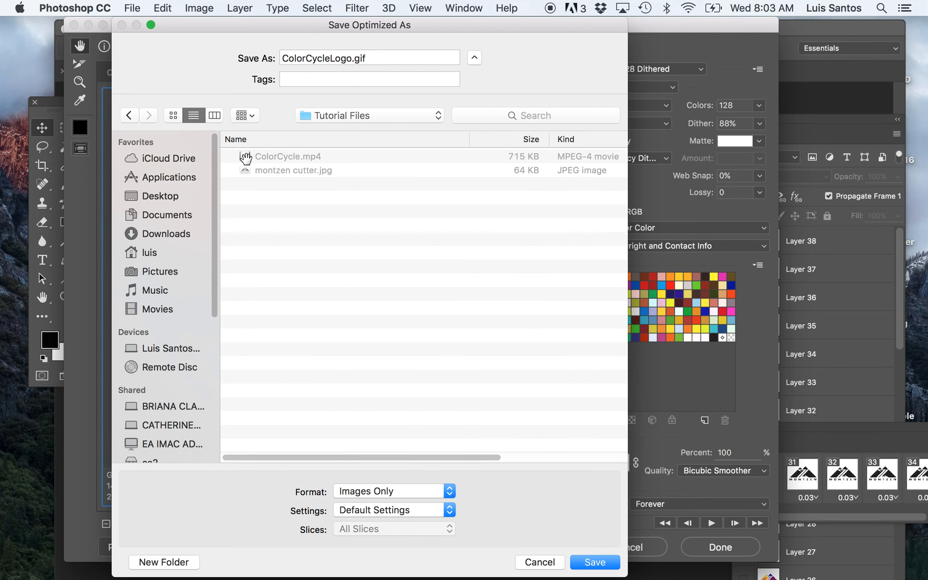
click(592, 565)
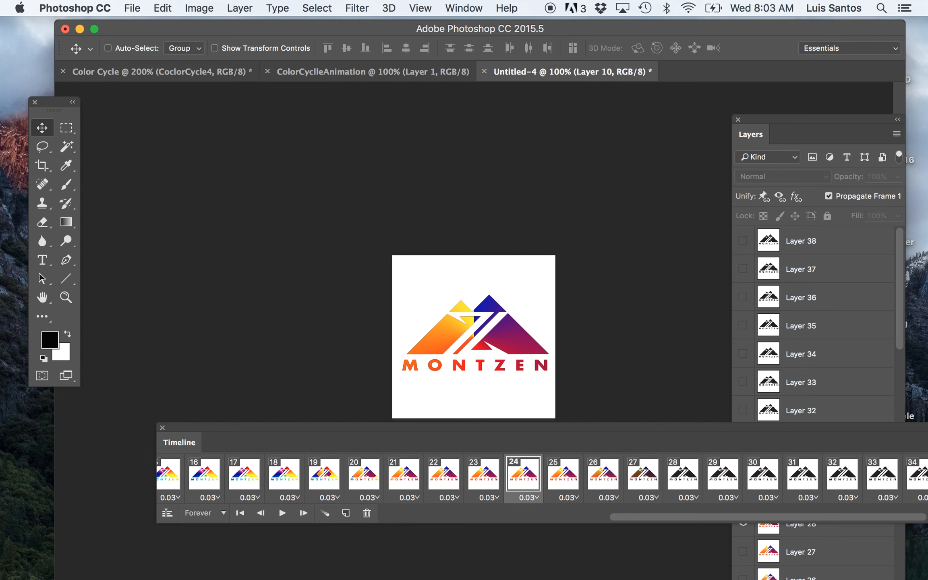
Step: Switch to QuickTime Player and bring its screen recording save dialog out from behind the Premiere Pro sequence window
mouse_move(770, 564)
click(799, 564)
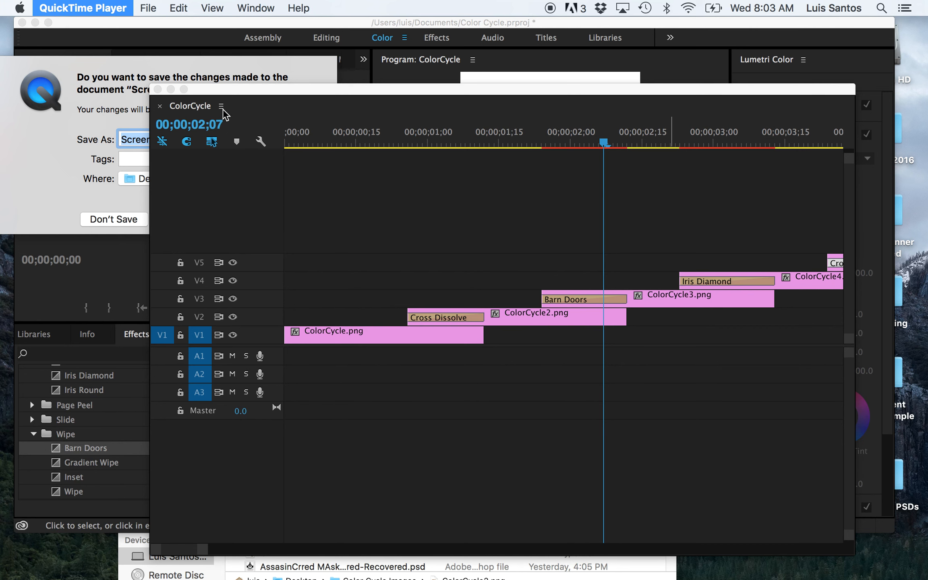
drag(244, 91, 413, 155)
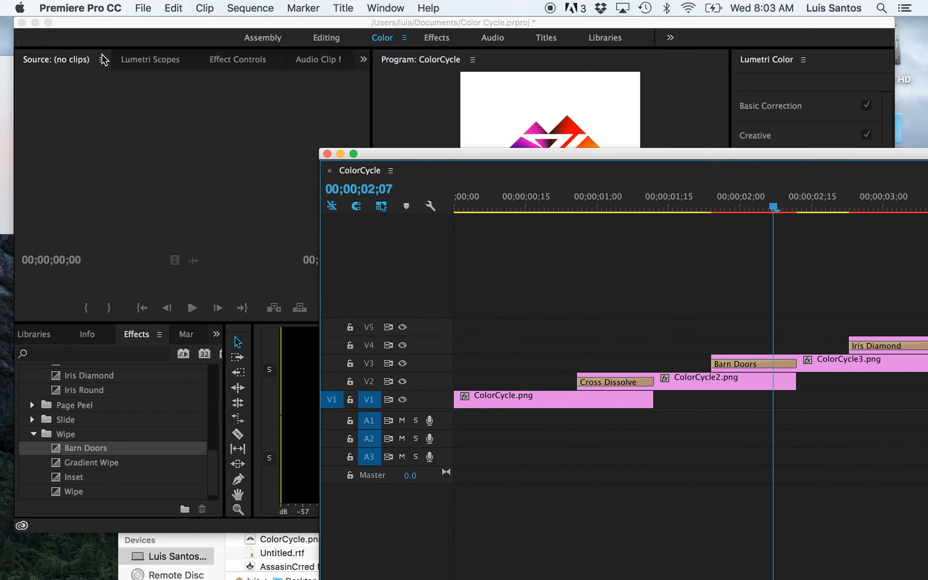
click(6, 114)
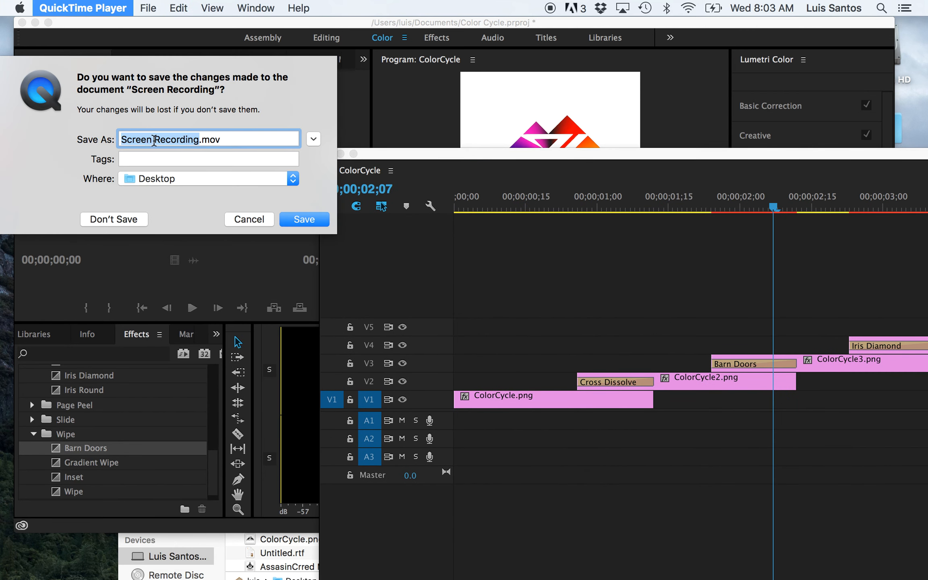
Step: Name the screen recording PremiereGif TutorialPart2g.mov and open the choice of save locations
click(154, 140)
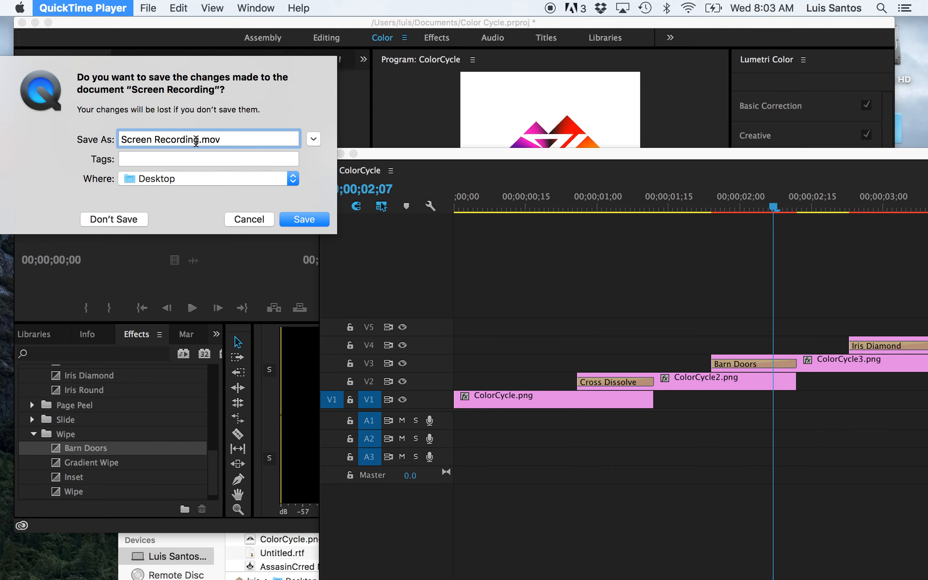
drag(195, 140, 118, 141)
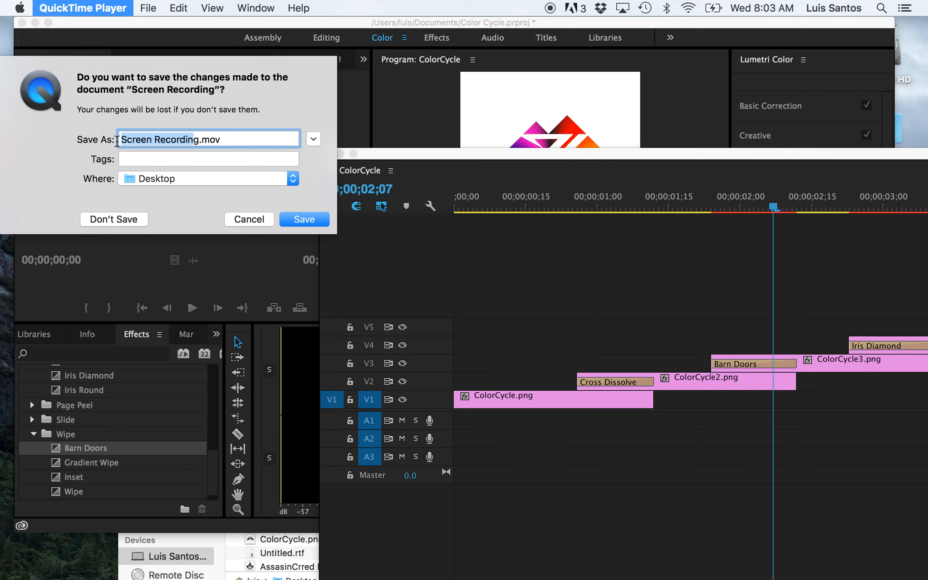
text(PremiereGif Tu)
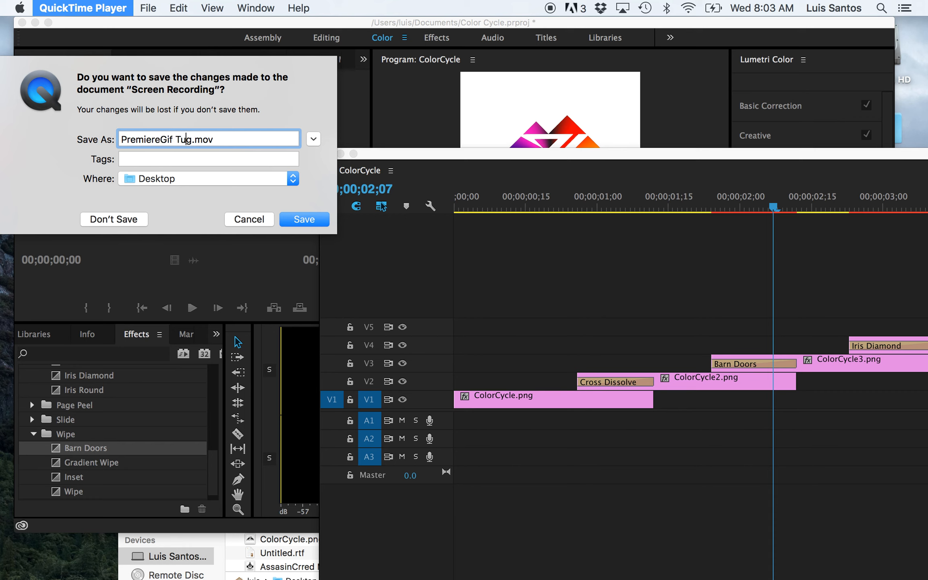
text(torialPart2)
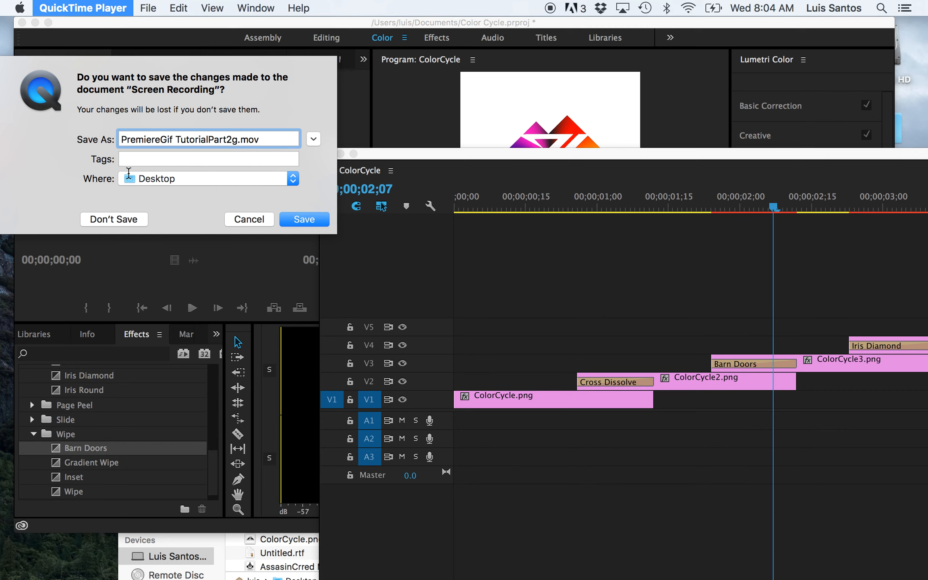
click(285, 183)
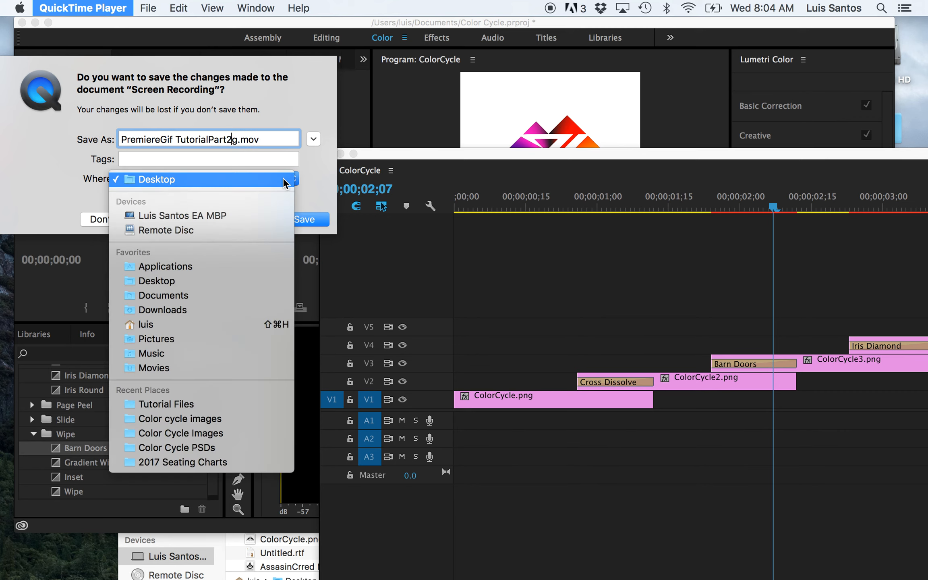